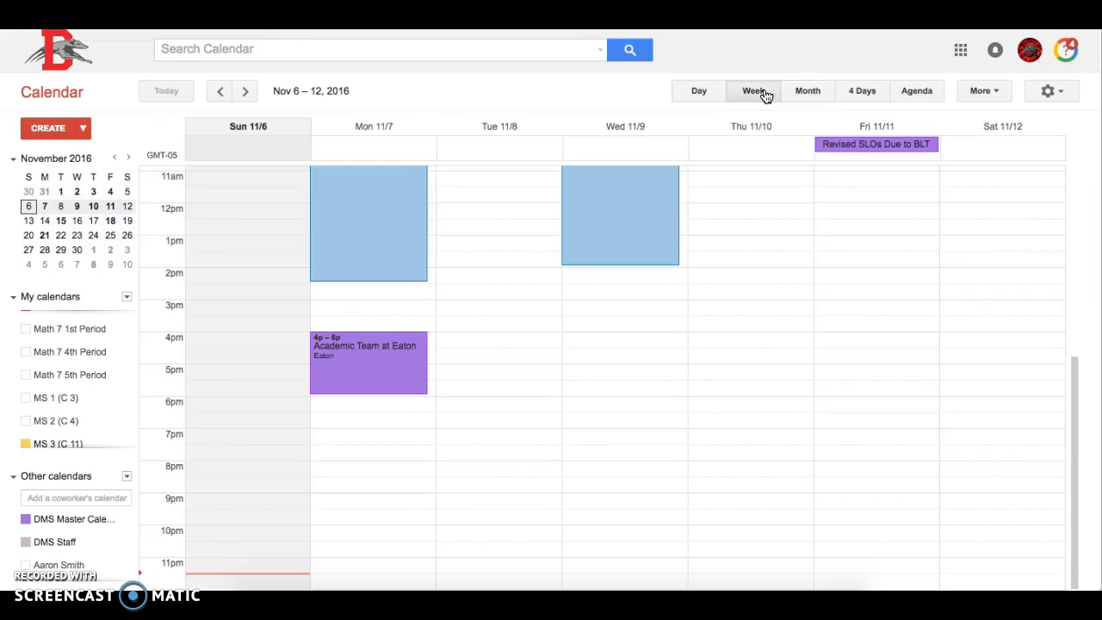
# Step: Review the current week's schedule and the previous week's, Oct 30 – Nov 5, 2016
pyautogui.scroll(3, 745, 230)
pyautogui.scroll(4, 745, 229)
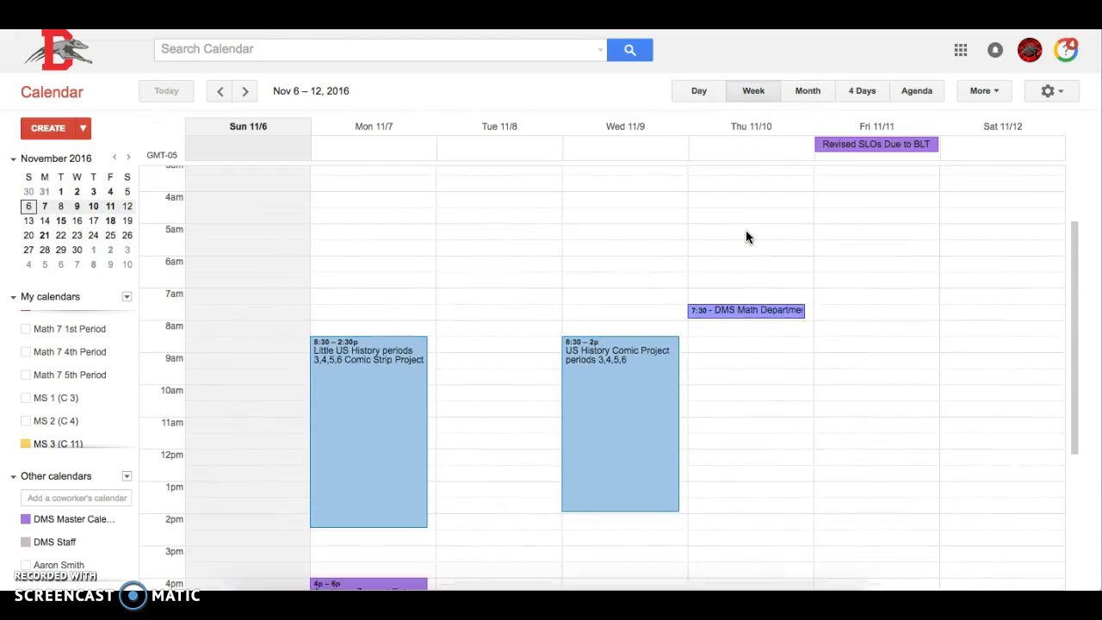
pyautogui.click(220, 90)
pyautogui.scroll(3, 577, 280)
pyautogui.scroll(1, 578, 280)
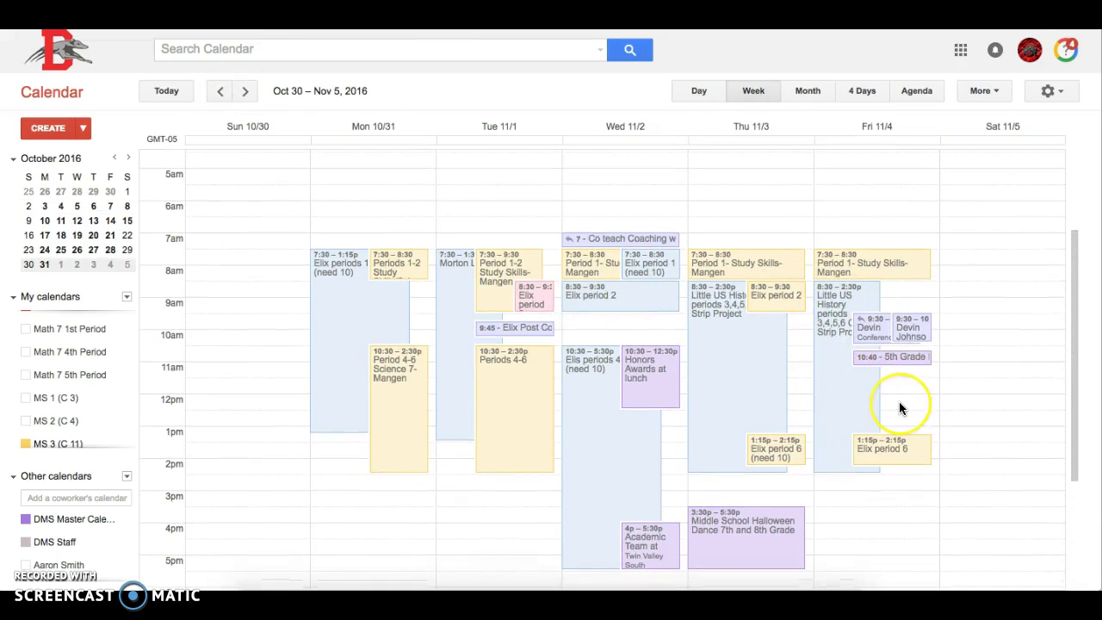
pyautogui.scroll(-1, 899, 401)
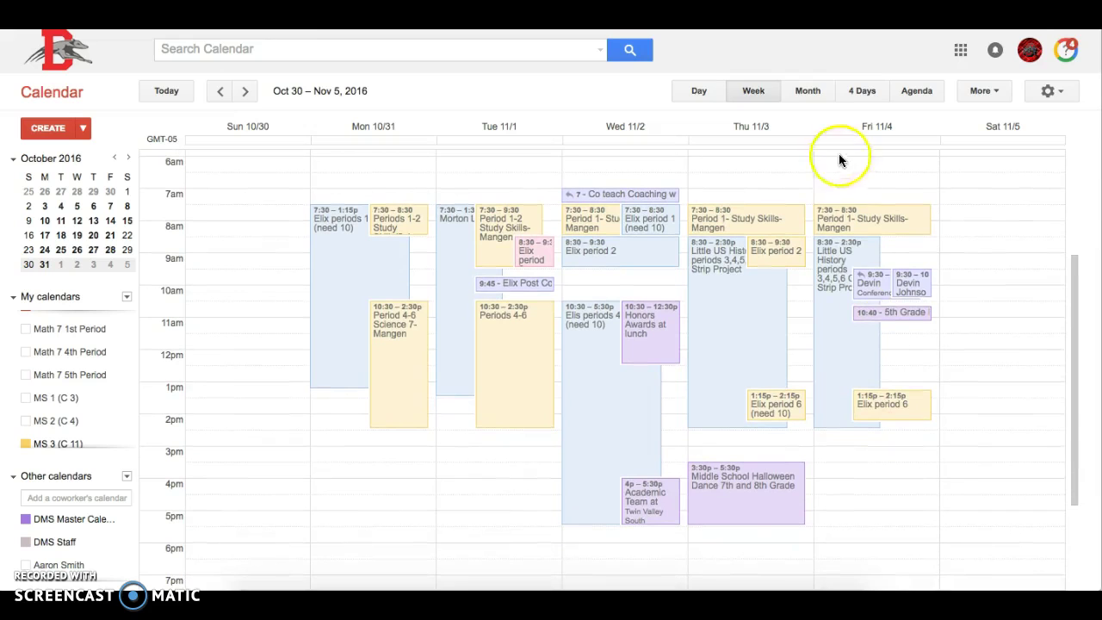
# Step: Show November 2016 as a month and look over the full list of events for Friday, November 4
pyautogui.click(807, 91)
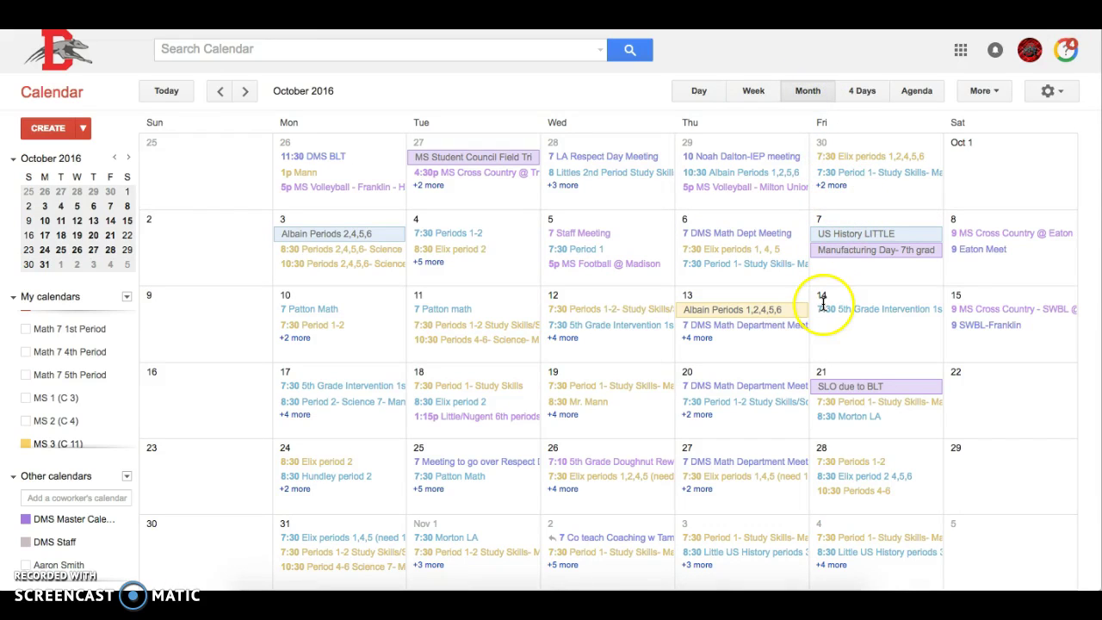
pyautogui.click(246, 92)
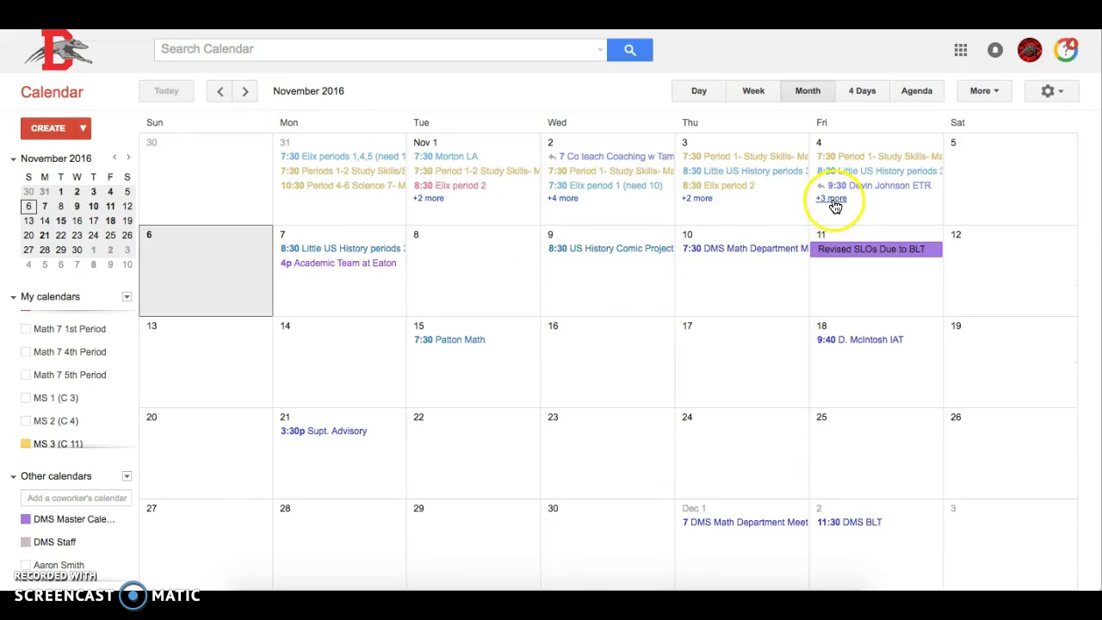
pyautogui.click(833, 202)
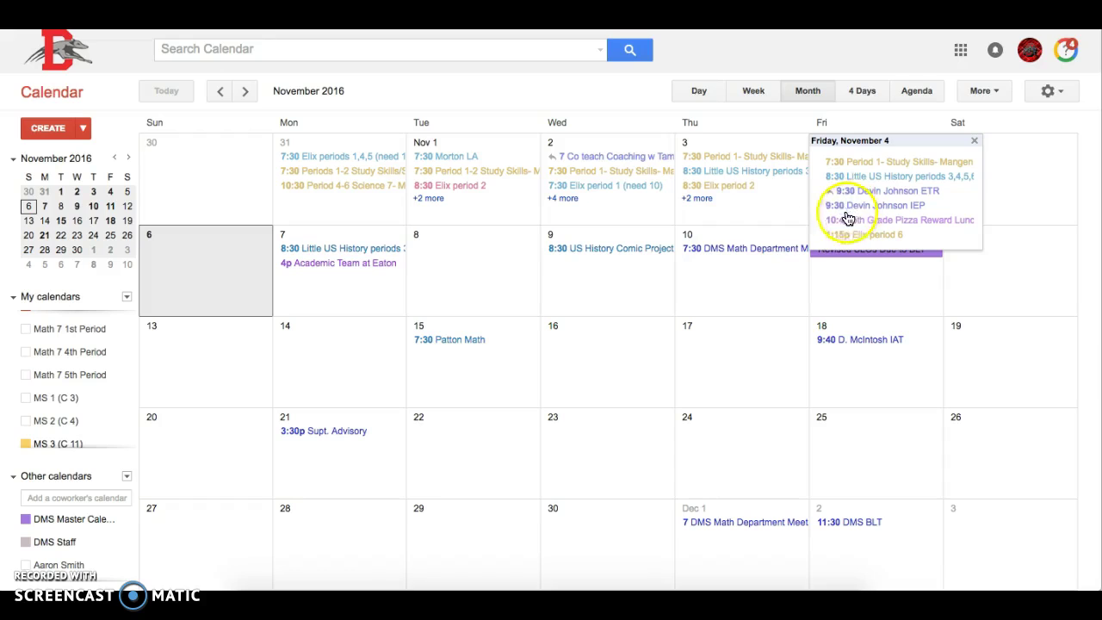
pyautogui.click(846, 176)
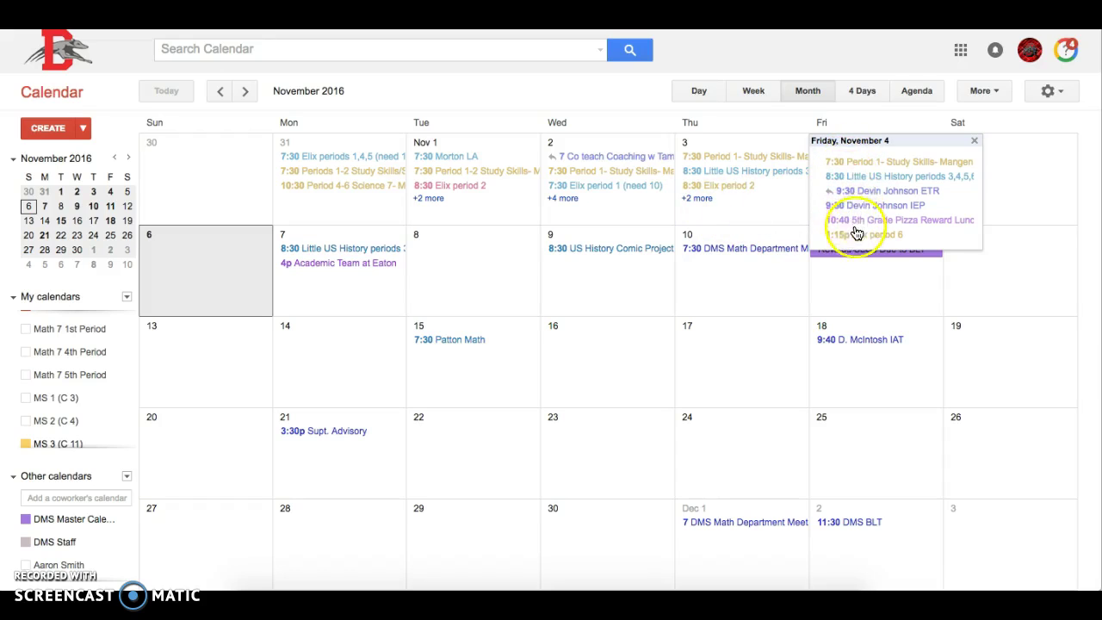
pyautogui.click(975, 143)
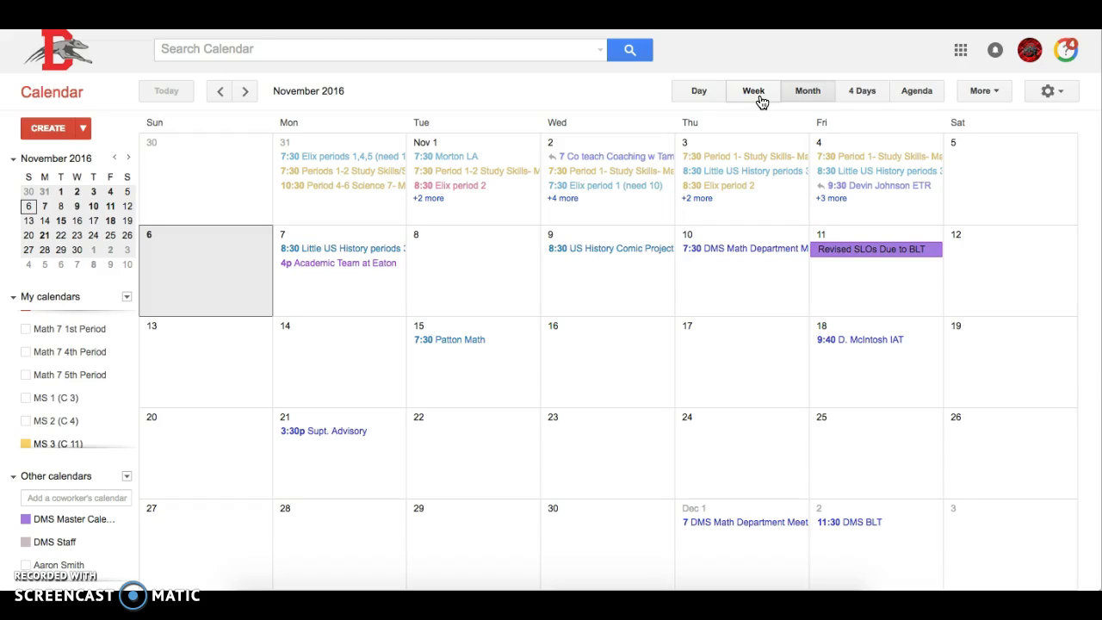
# Step: Look through the user's own calendars, from the personal calendar to the Math 7 class period calendars
pyautogui.click(26, 352)
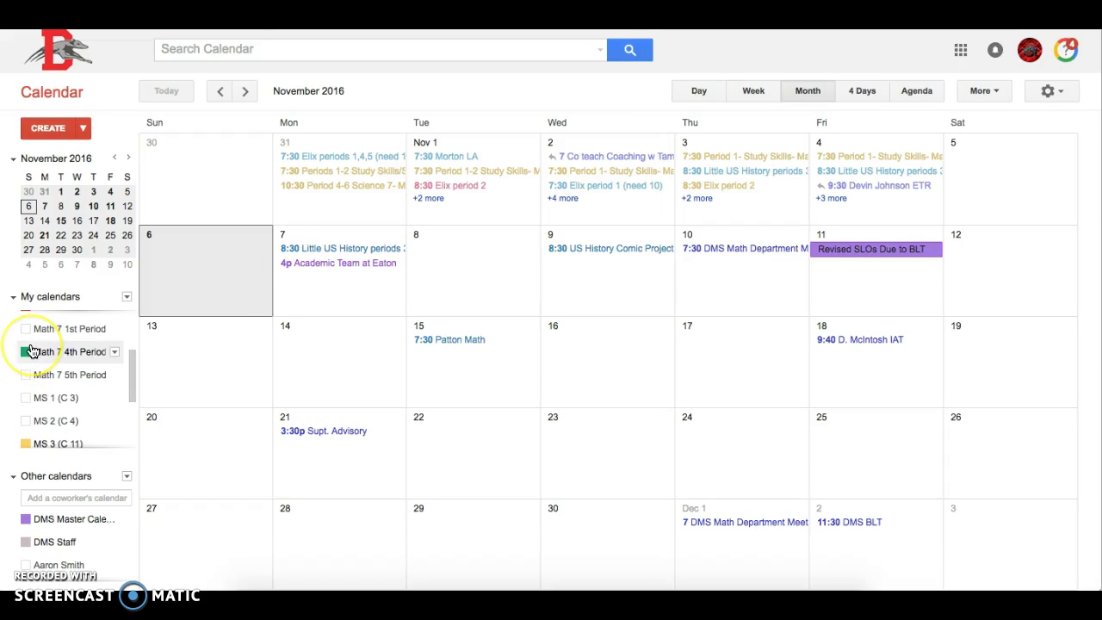
pyautogui.scroll(2, 31, 351)
pyautogui.scroll(1, 32, 350)
pyautogui.click(27, 347)
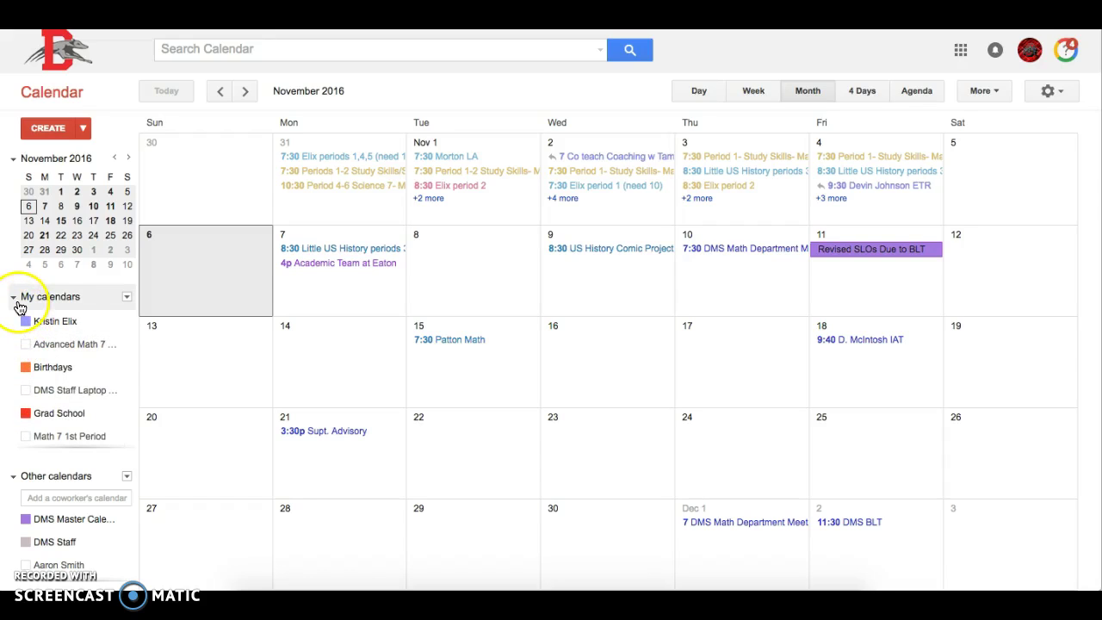
pyautogui.scroll(-4, 82, 377)
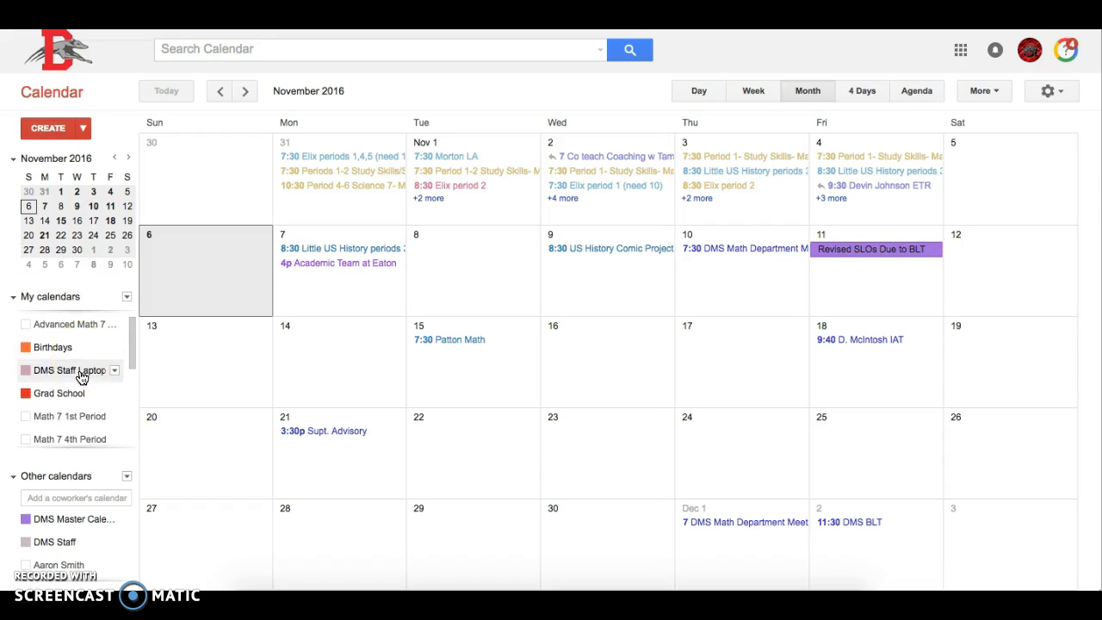
pyautogui.scroll(-2, 82, 377)
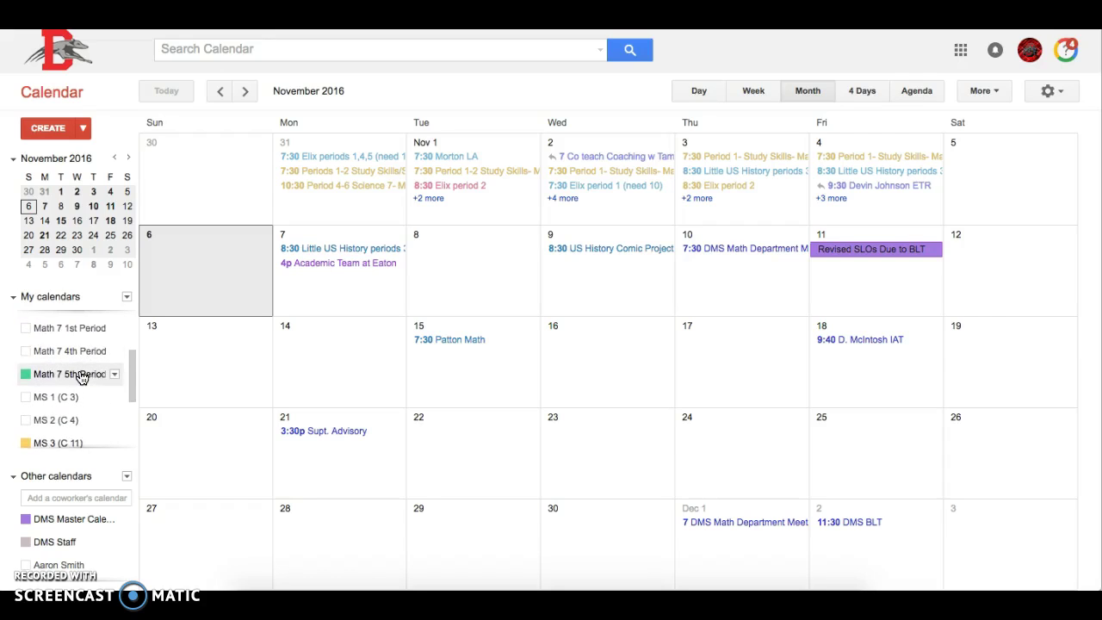
pyautogui.scroll(3, 78, 378)
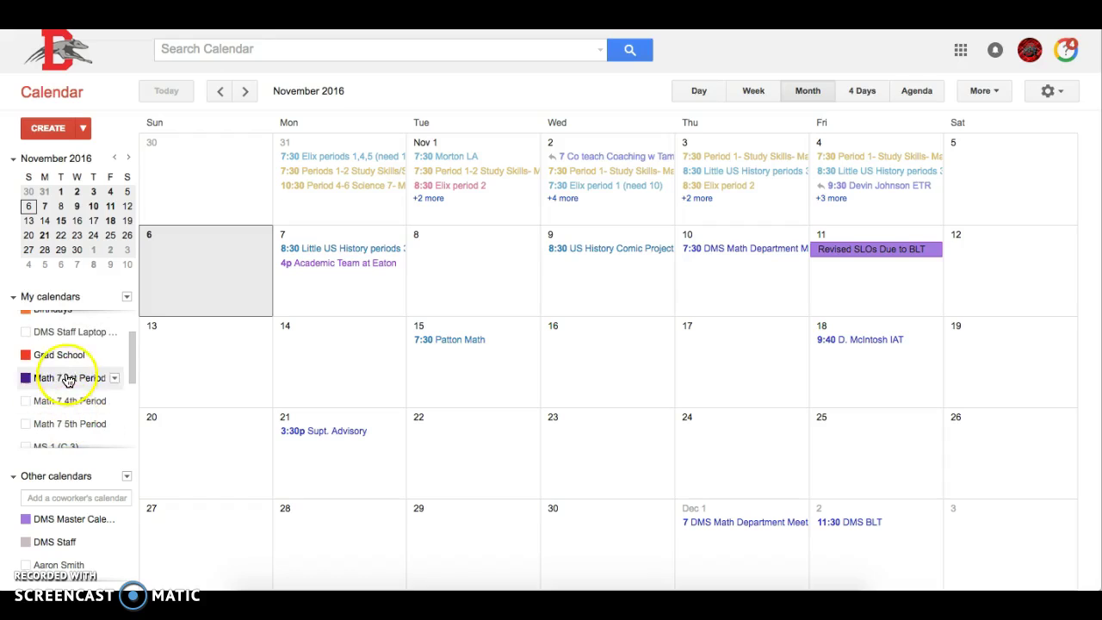
pyautogui.scroll(-1, 68, 413)
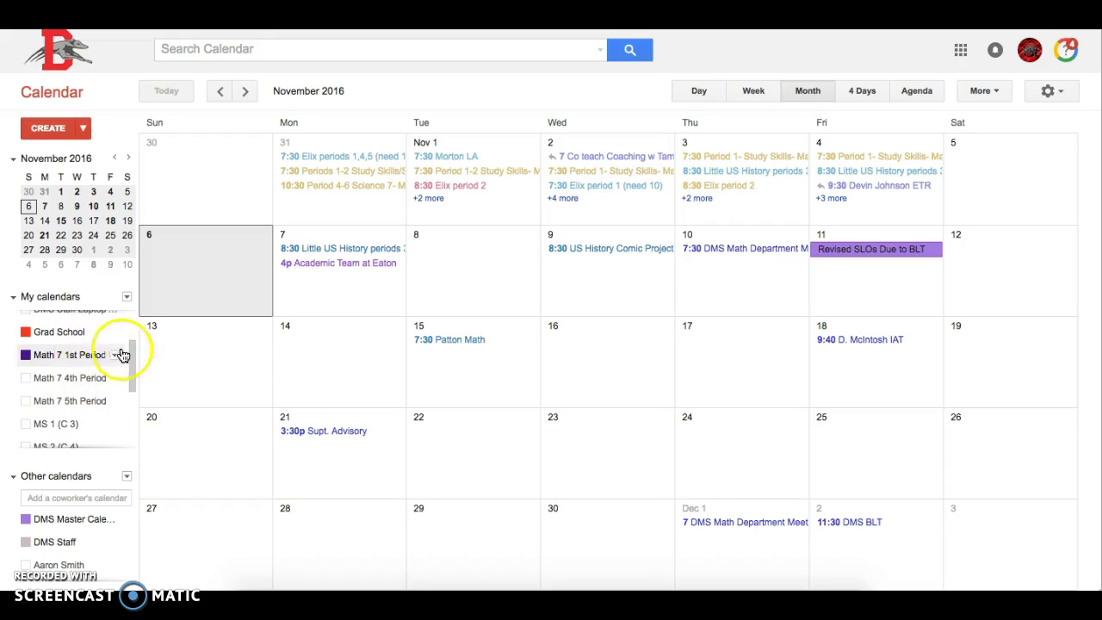
pyautogui.click(47, 353)
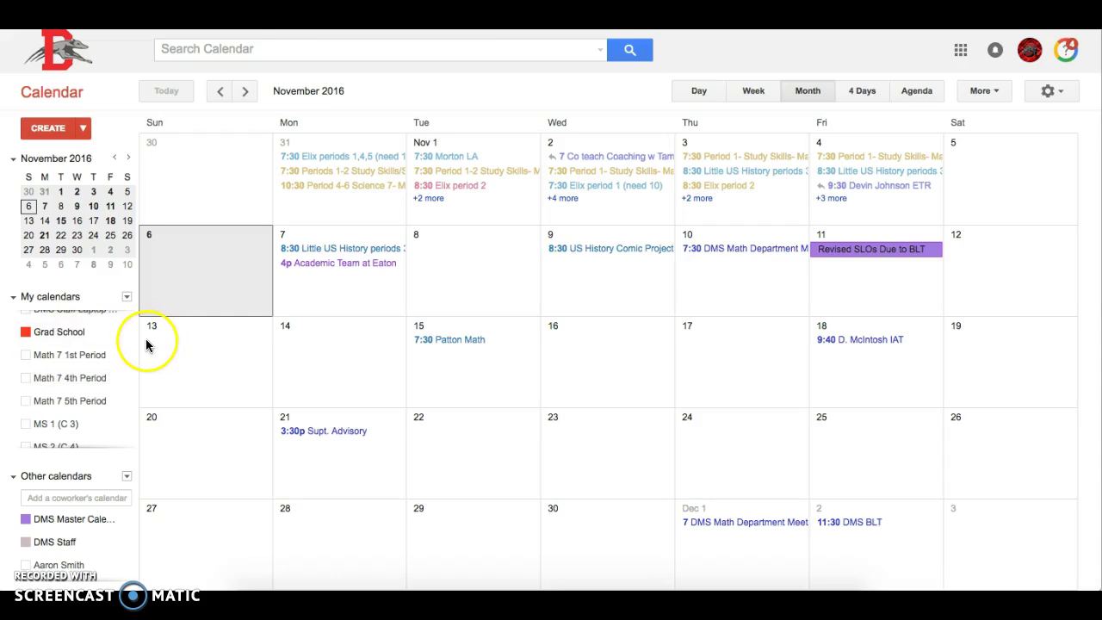
pyautogui.click(103, 358)
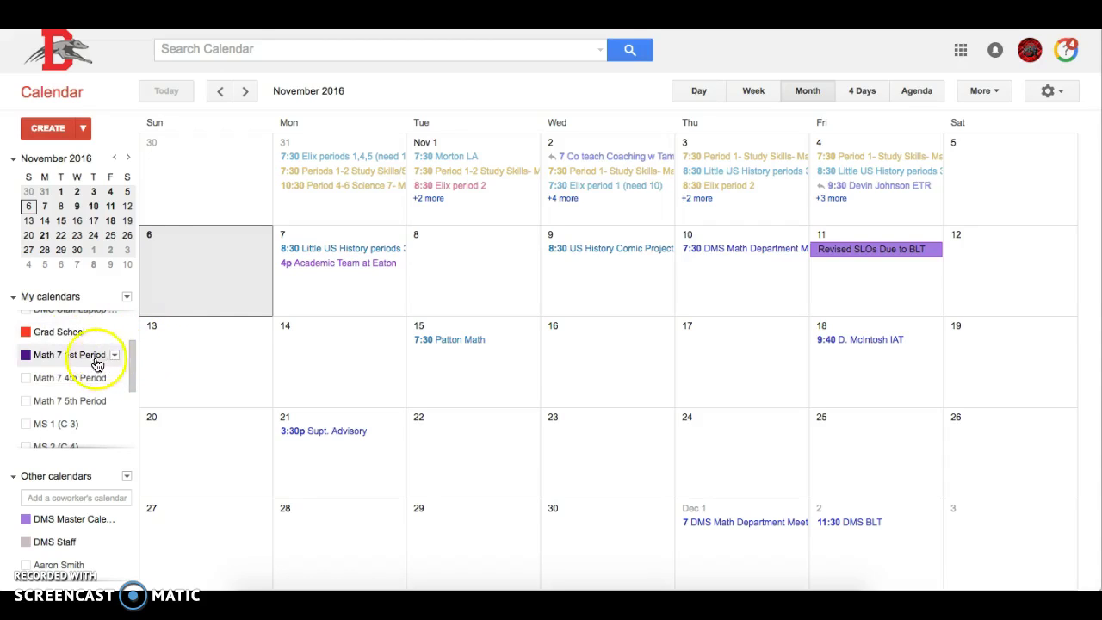
pyautogui.moveTo(81, 363); pyautogui.dragTo(168, 361)
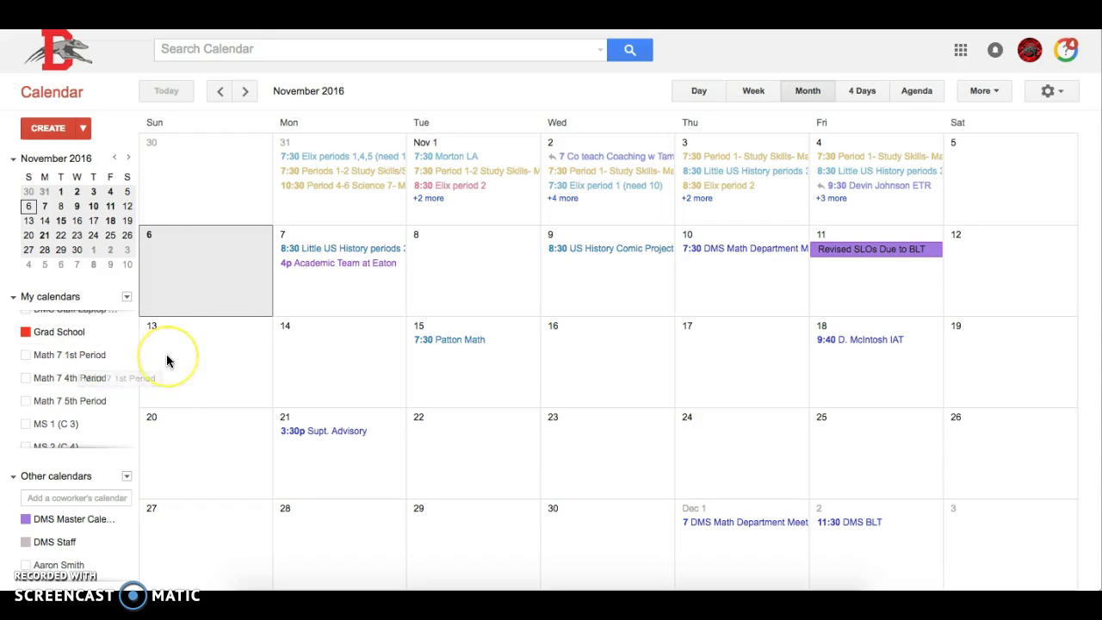
pyautogui.click(99, 363)
pyautogui.click(104, 360)
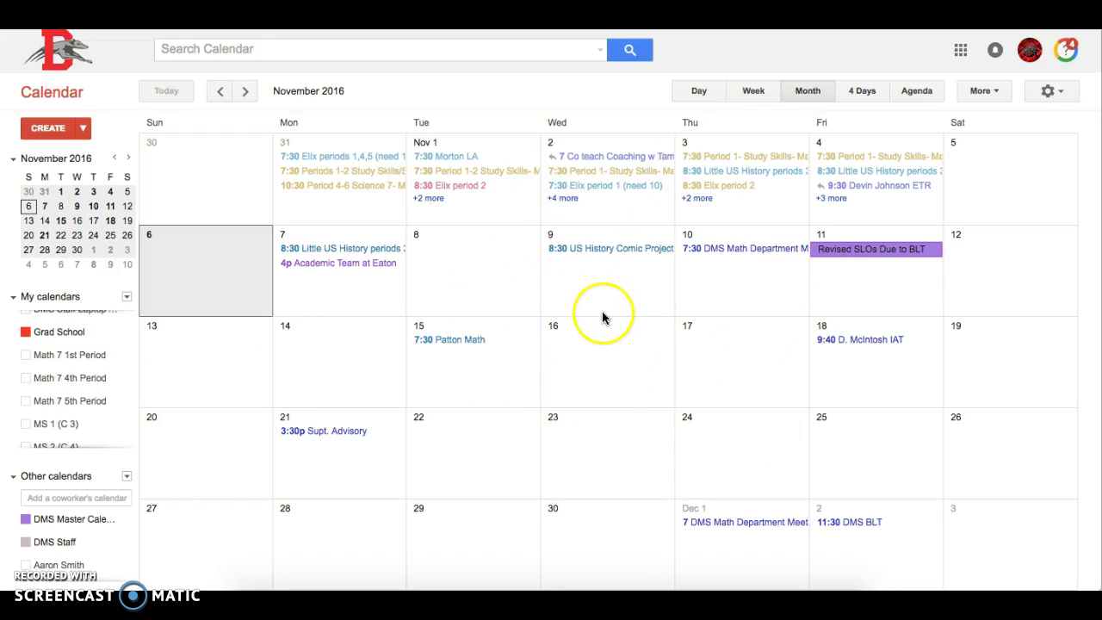
# Step: Examine the MS 1 to MS 5, MS Lab 411 and MS Library calendars among the user's own calendars
pyautogui.click(71, 378)
pyautogui.scroll(-1, 68, 383)
pyautogui.scroll(-1, 68, 383)
pyautogui.click(68, 384)
pyautogui.scroll(-1, 68, 383)
pyautogui.scroll(-1, 68, 384)
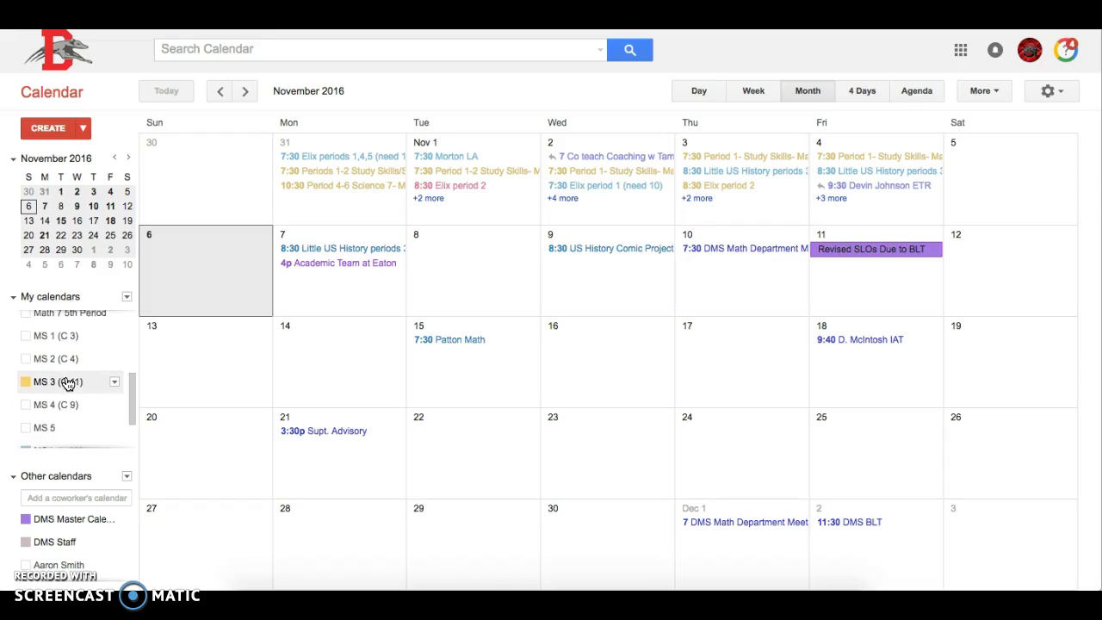
pyautogui.scroll(1, 69, 372)
pyautogui.scroll(1, 34, 342)
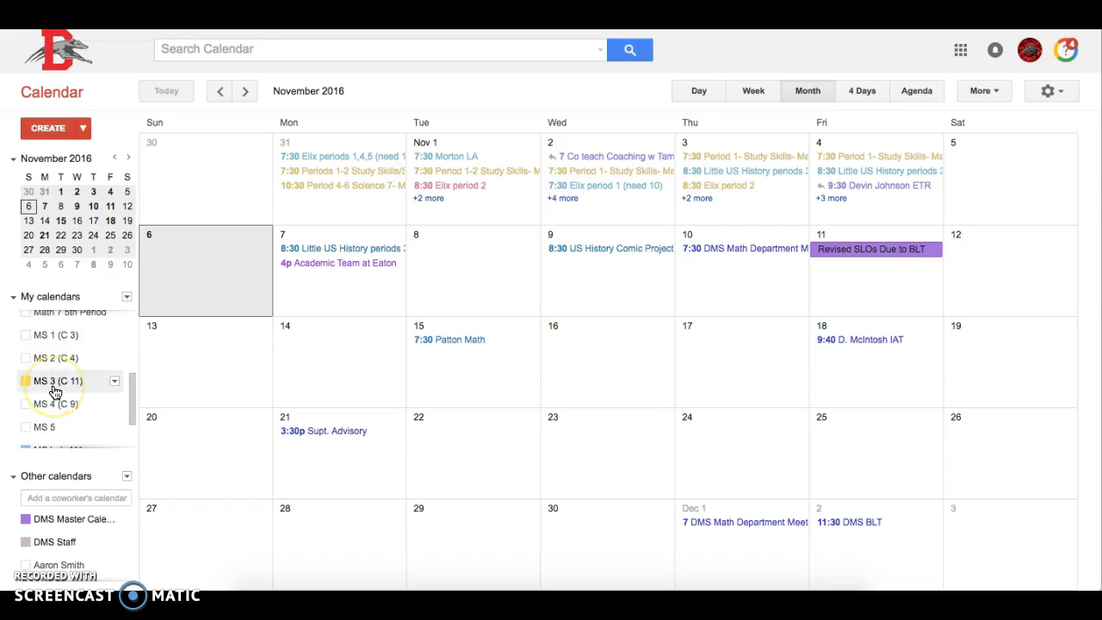
pyautogui.scroll(1, 54, 391)
pyautogui.scroll(-2, 54, 392)
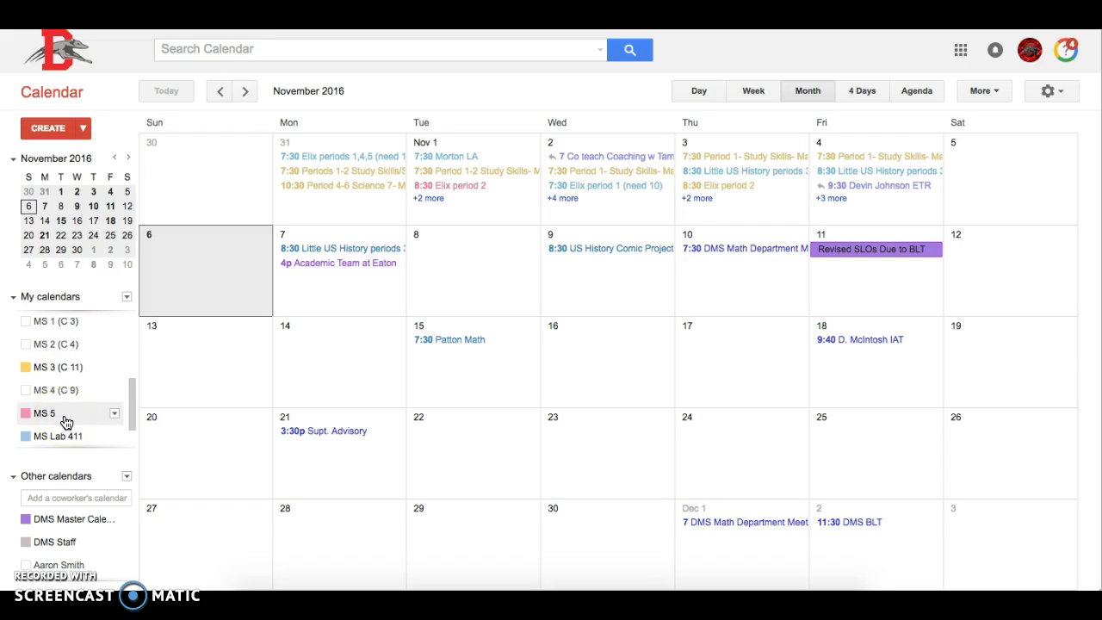
pyautogui.scroll(-1, 66, 421)
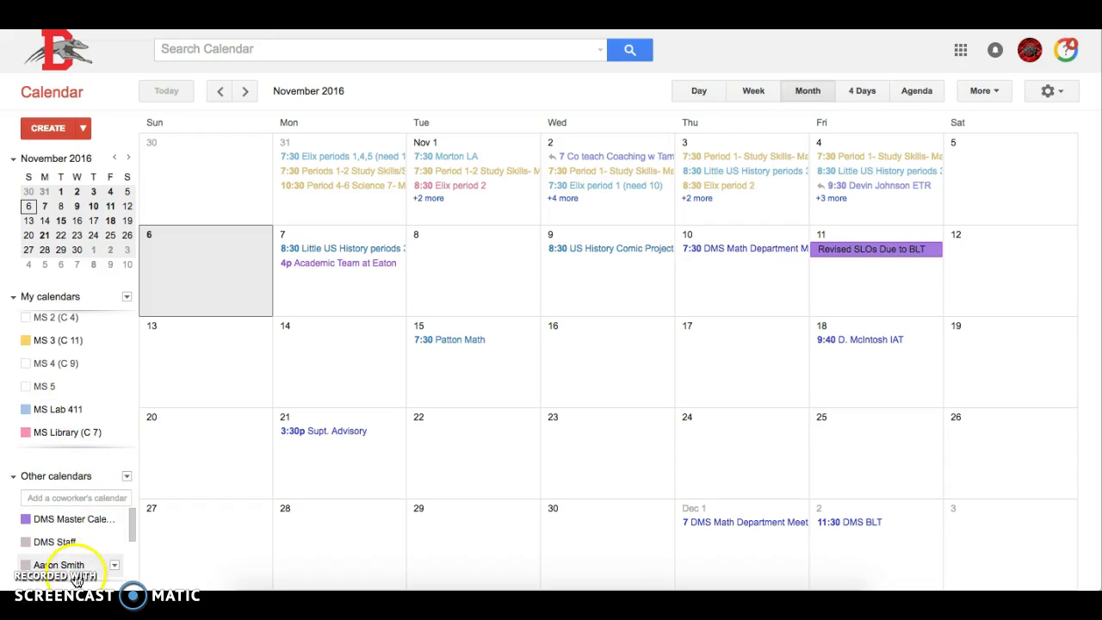
pyautogui.scroll(-3, 76, 551)
pyautogui.scroll(2, 76, 550)
pyautogui.scroll(2, 76, 564)
pyautogui.scroll(3, 81, 387)
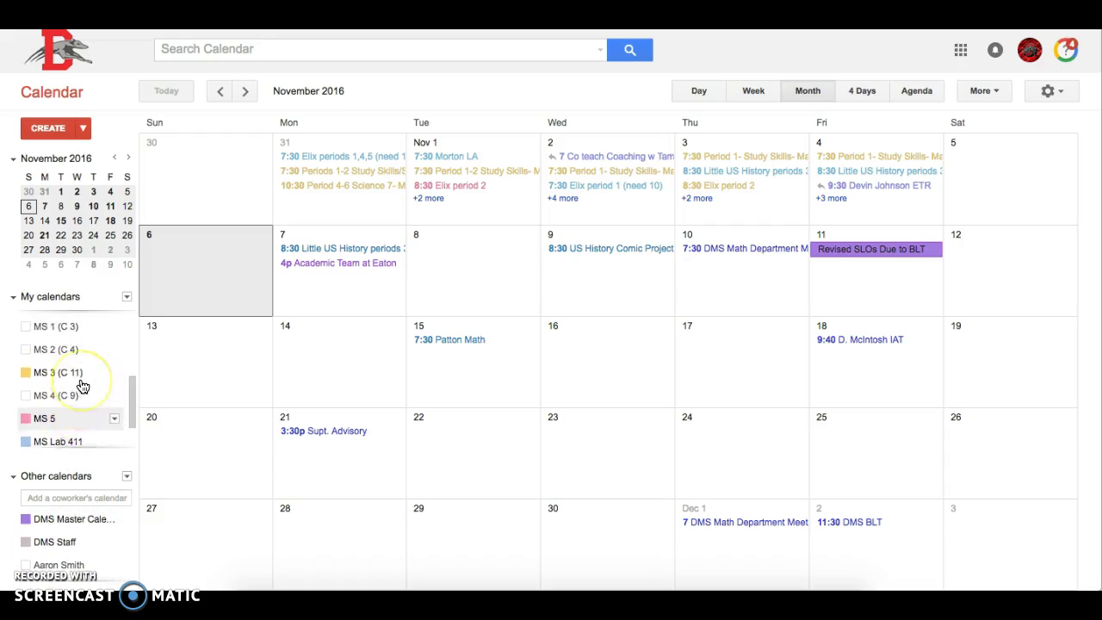
pyautogui.scroll(-1, 79, 387)
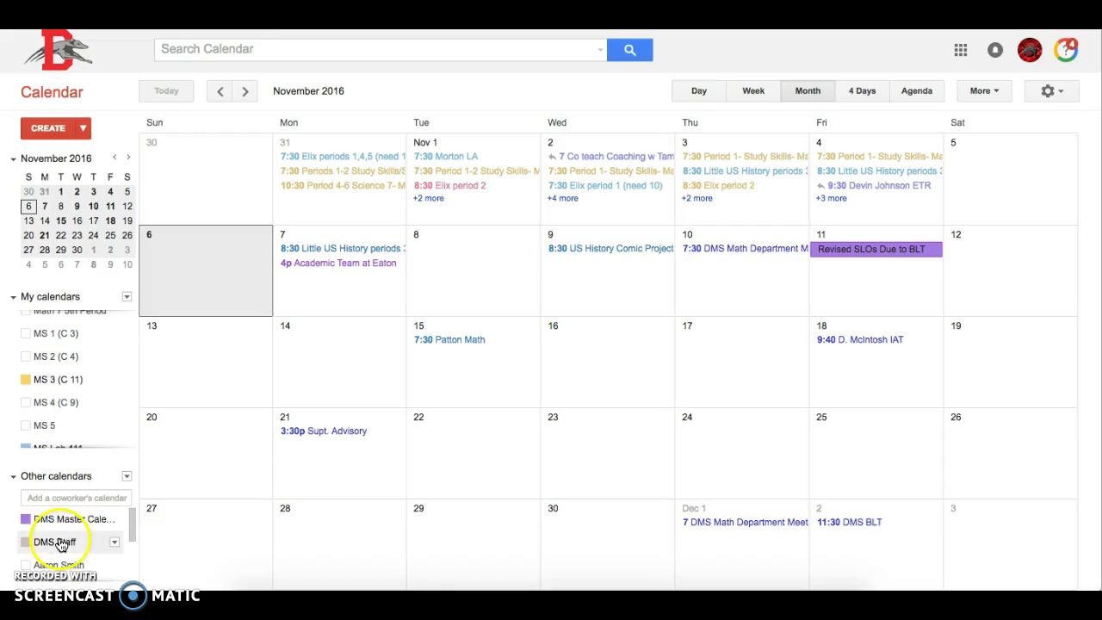
pyautogui.scroll(1, 76, 426)
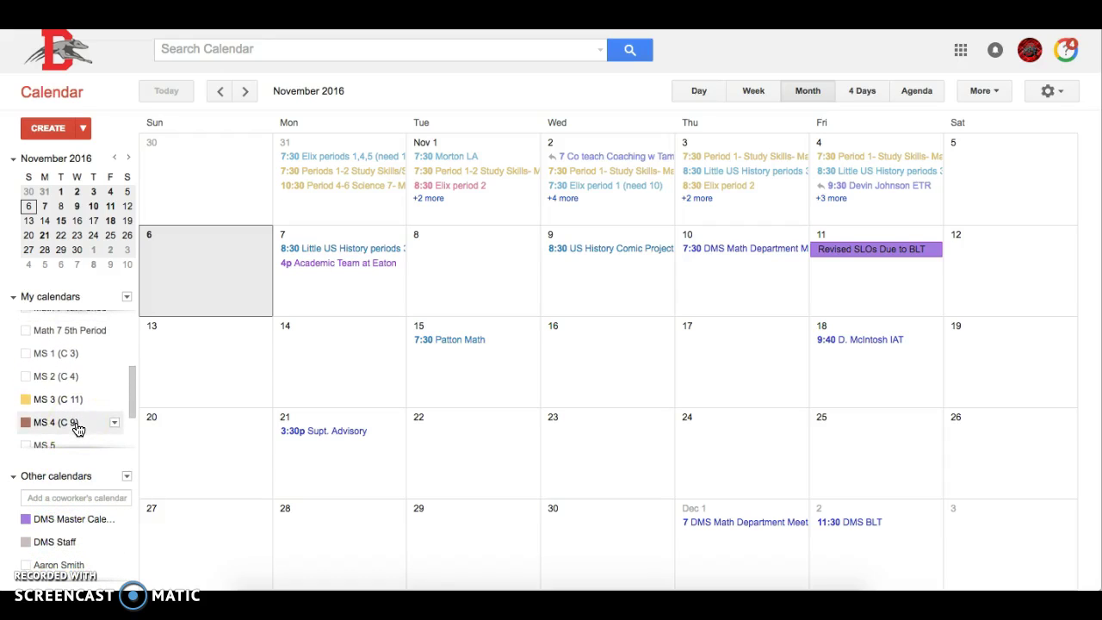
pyautogui.scroll(-1, 76, 428)
pyautogui.click(78, 350)
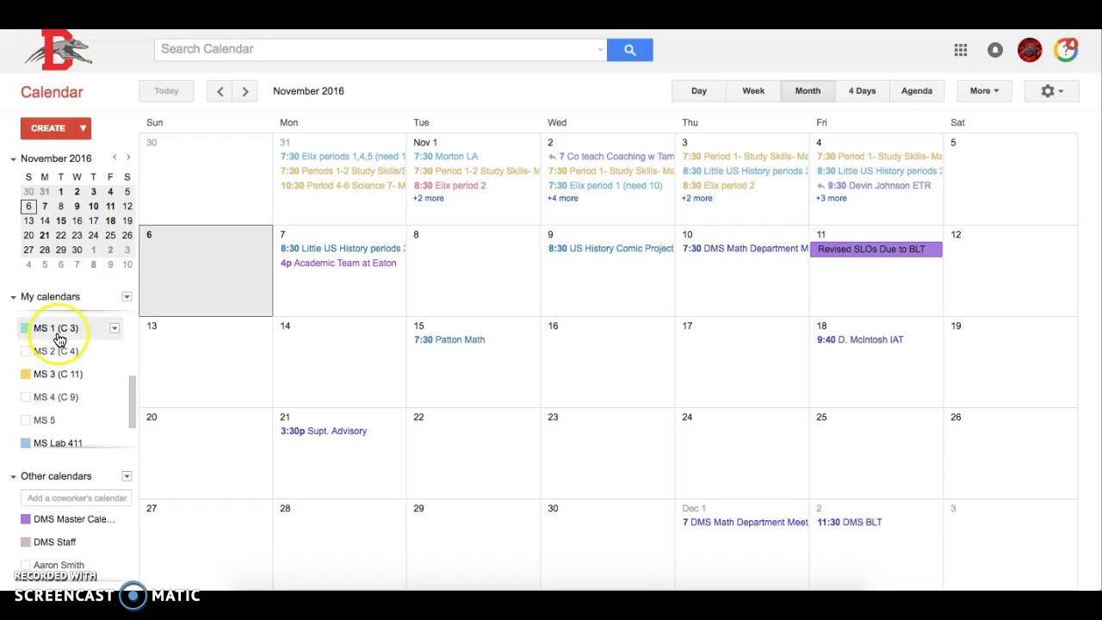
pyautogui.click(54, 351)
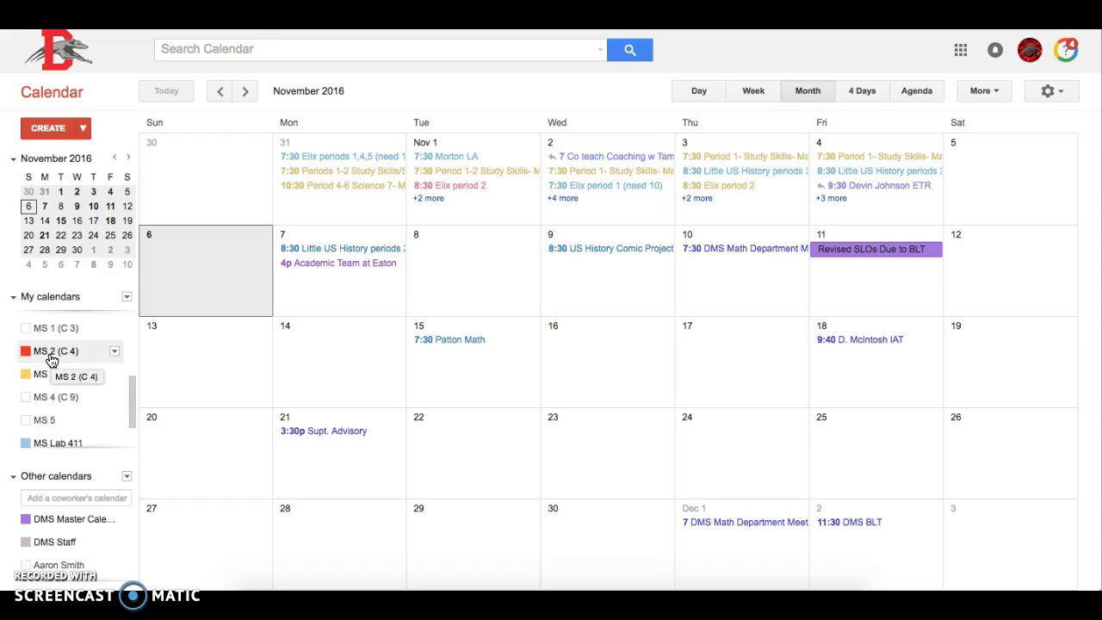
pyautogui.click(50, 354)
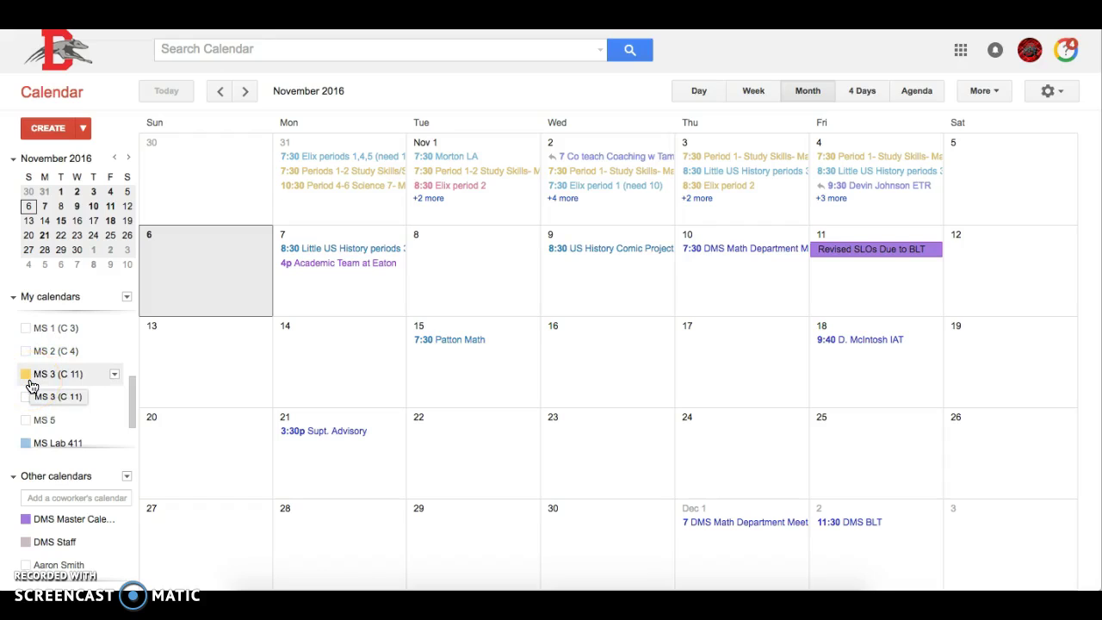
# Step: Hide the MS Lab 411 calendar's events from the month, and show them again
pyautogui.scroll(-3, 32, 386)
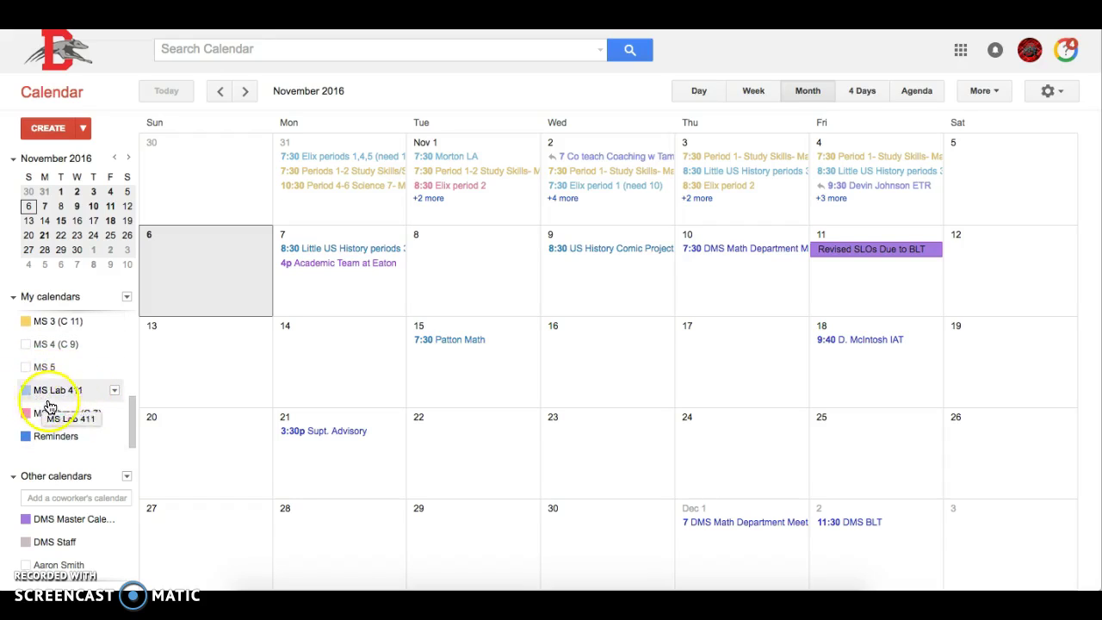
pyautogui.click(89, 376)
pyautogui.click(90, 381)
pyautogui.scroll(2, 86, 381)
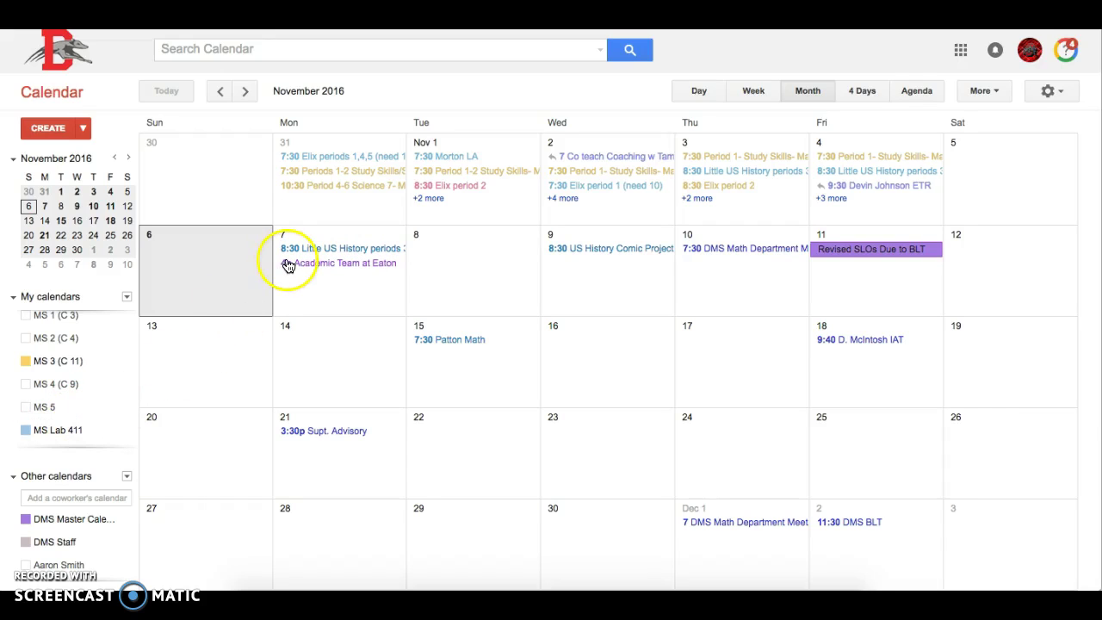
pyautogui.click(28, 433)
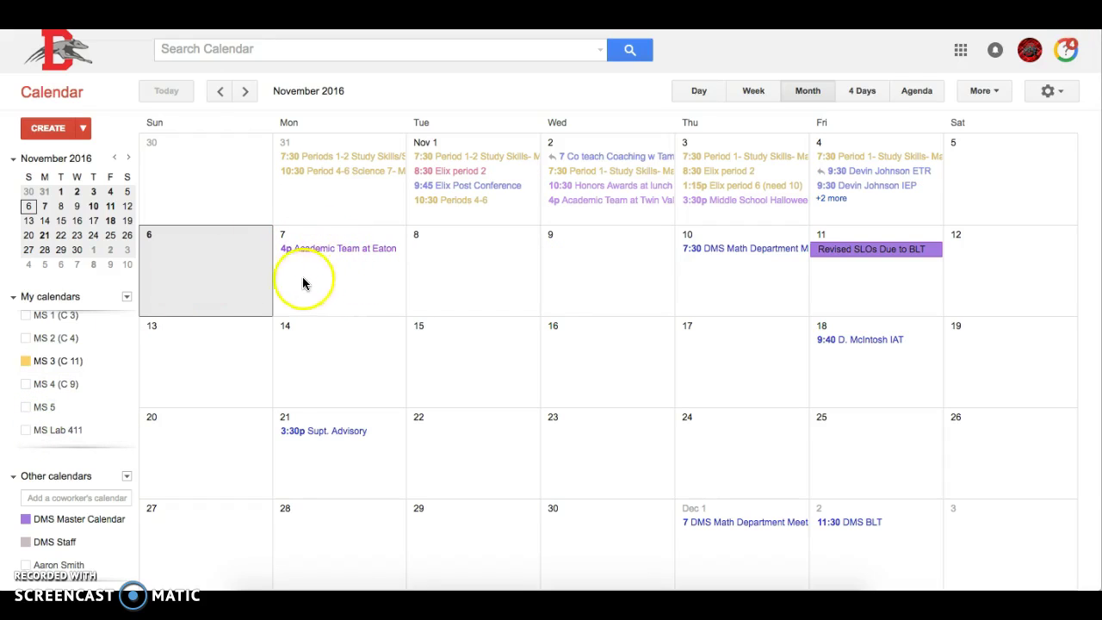
pyautogui.click(27, 430)
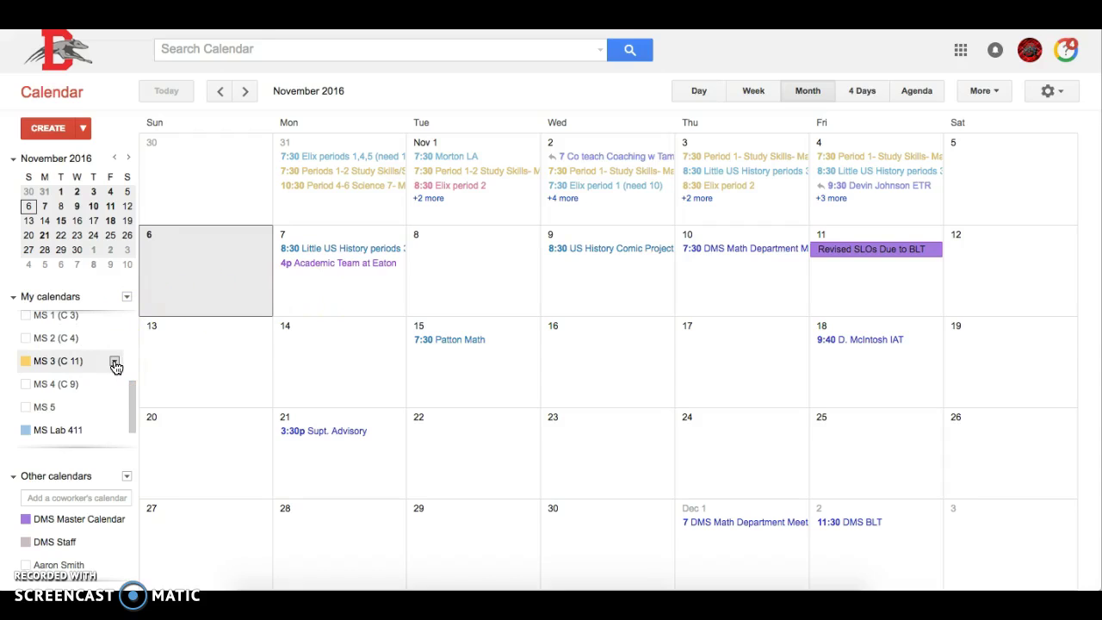
# Step: Create an event on the MS 3 (C 11) calendar, titled with the teacher's surname followed by "per 1,2,4,5"
pyautogui.click(115, 363)
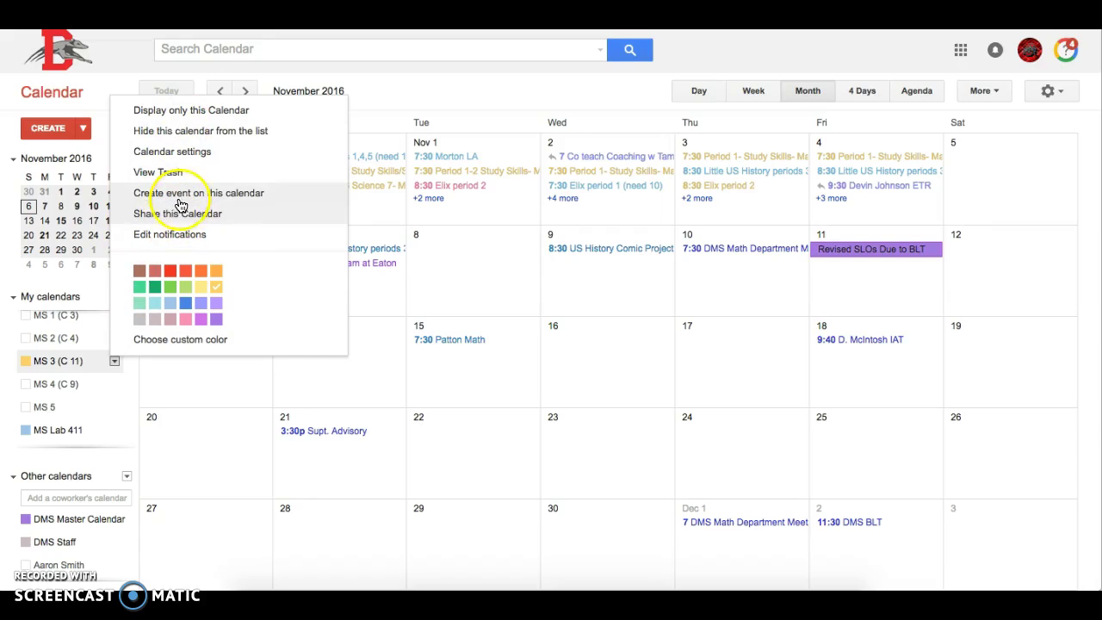
pyautogui.click(181, 201)
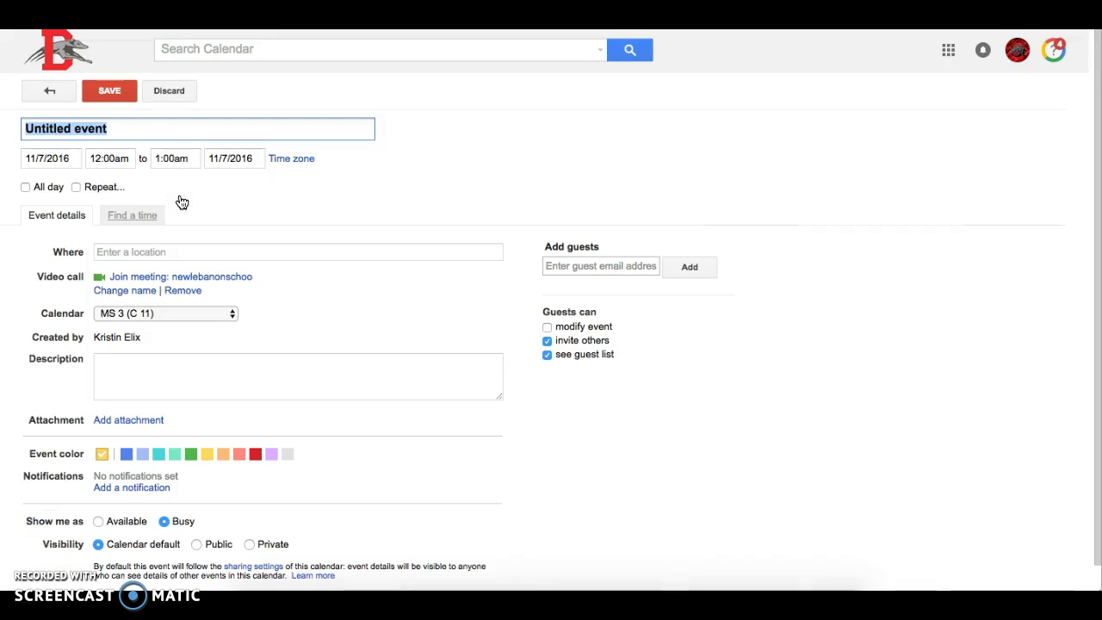
pyautogui.write('Elix per 1,2,4,5')
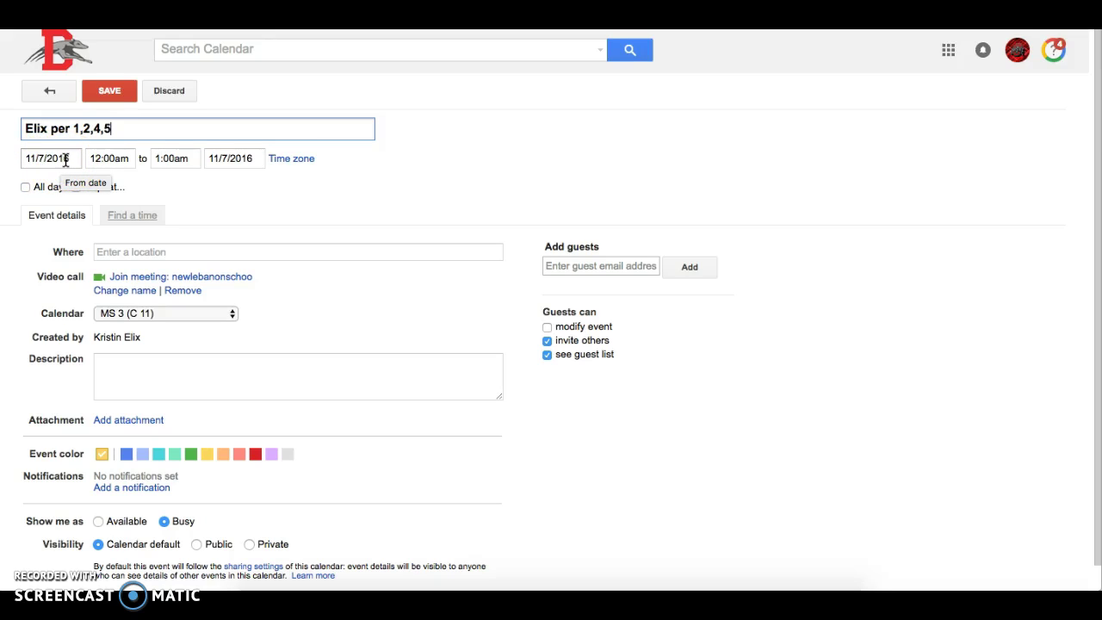
# Step: Set the event's time to run from 7:30am to 2:30pm on 11/7/2016
pyautogui.click(111, 160)
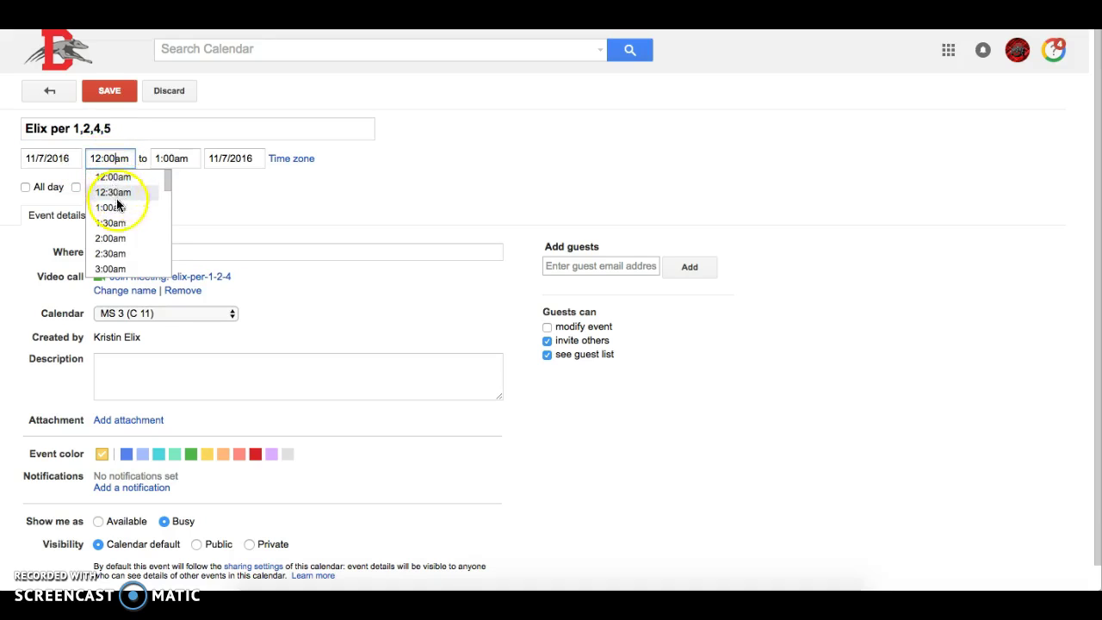
pyautogui.scroll(-5, 125, 240)
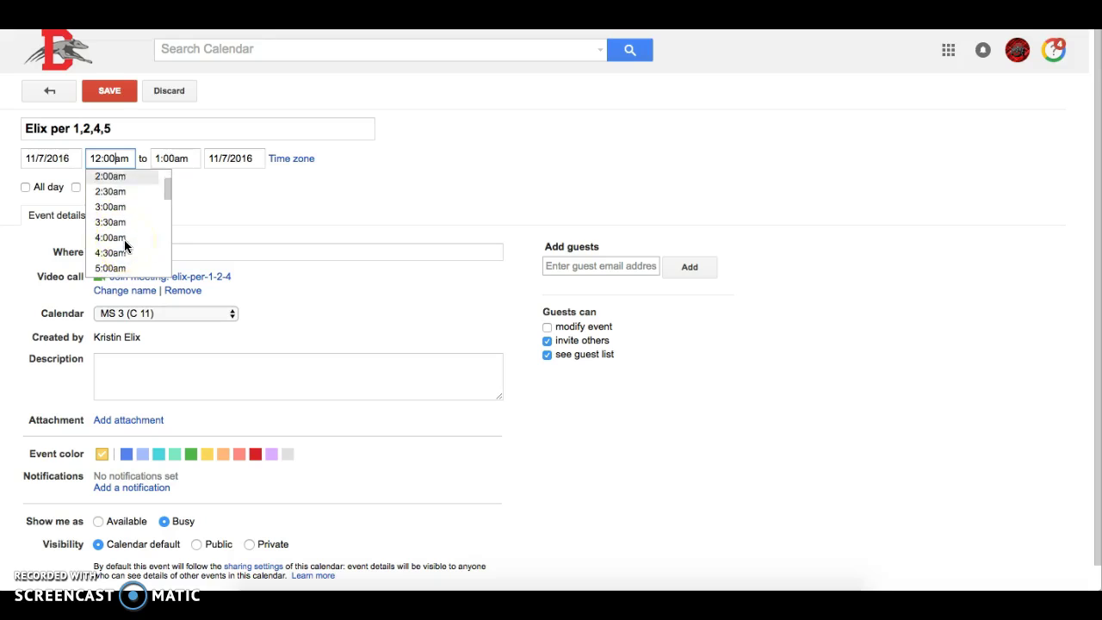
pyautogui.scroll(1, 124, 244)
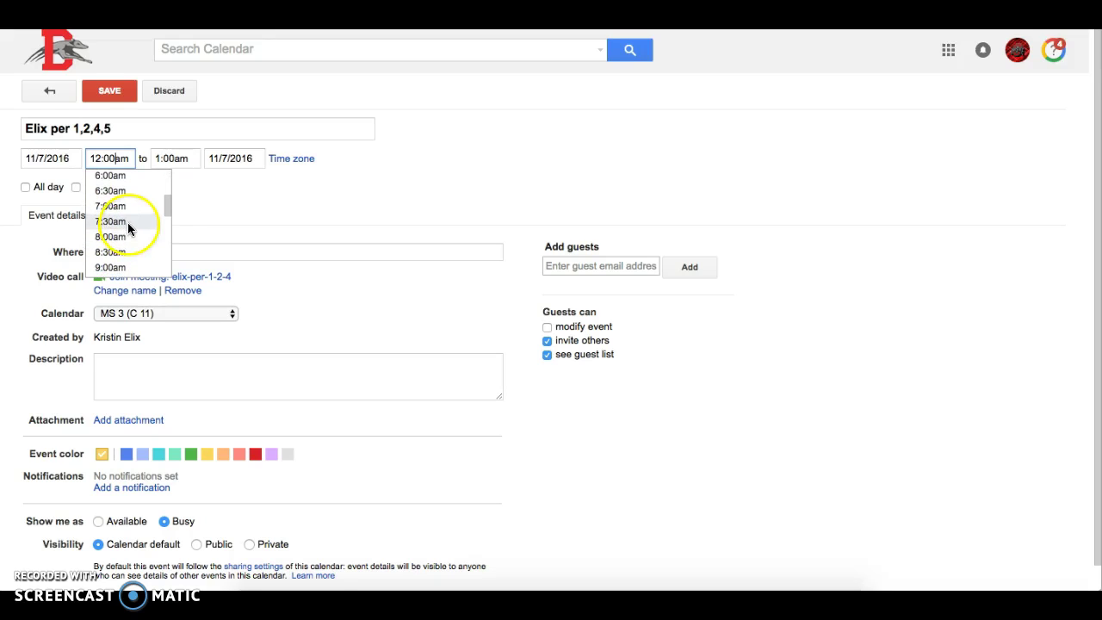
pyautogui.click(127, 224)
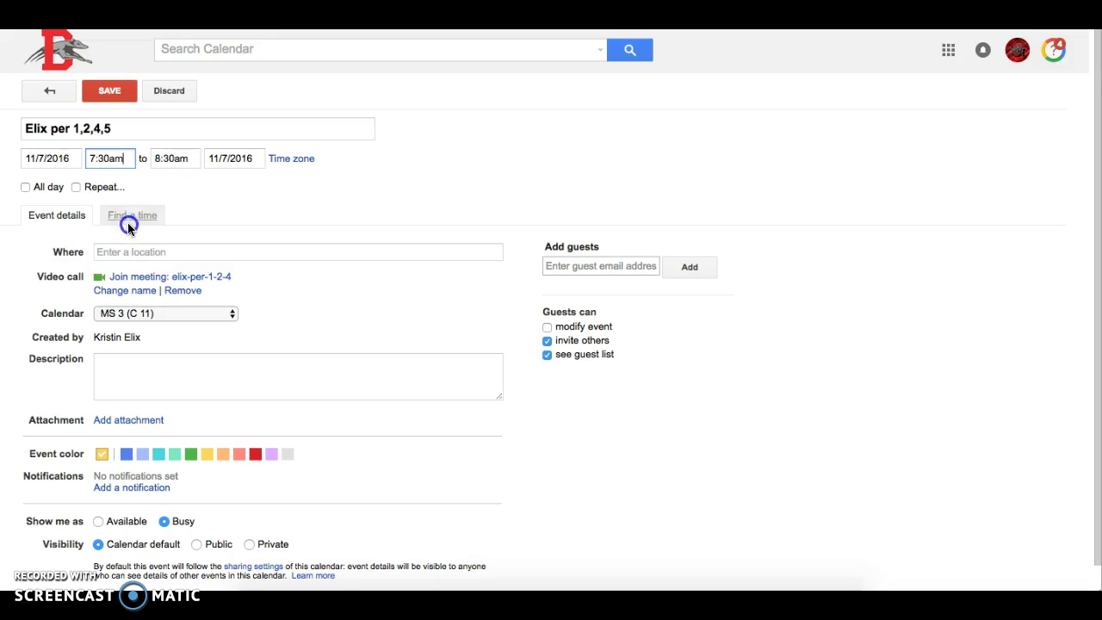
pyautogui.click(173, 162)
pyautogui.scroll(-3, 189, 207)
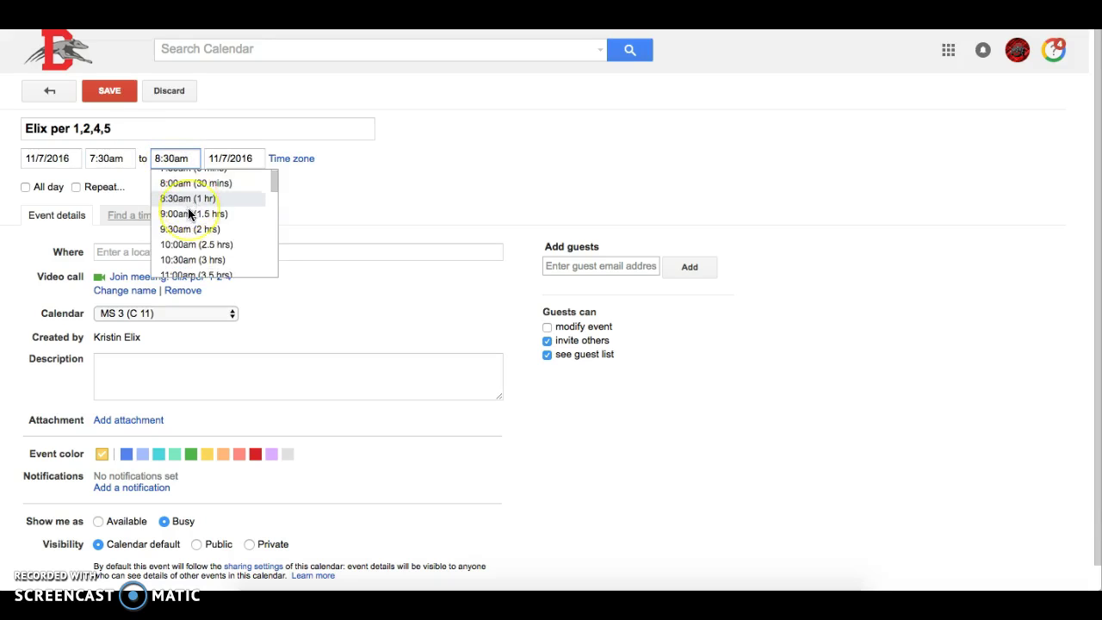
pyautogui.scroll(-4, 189, 213)
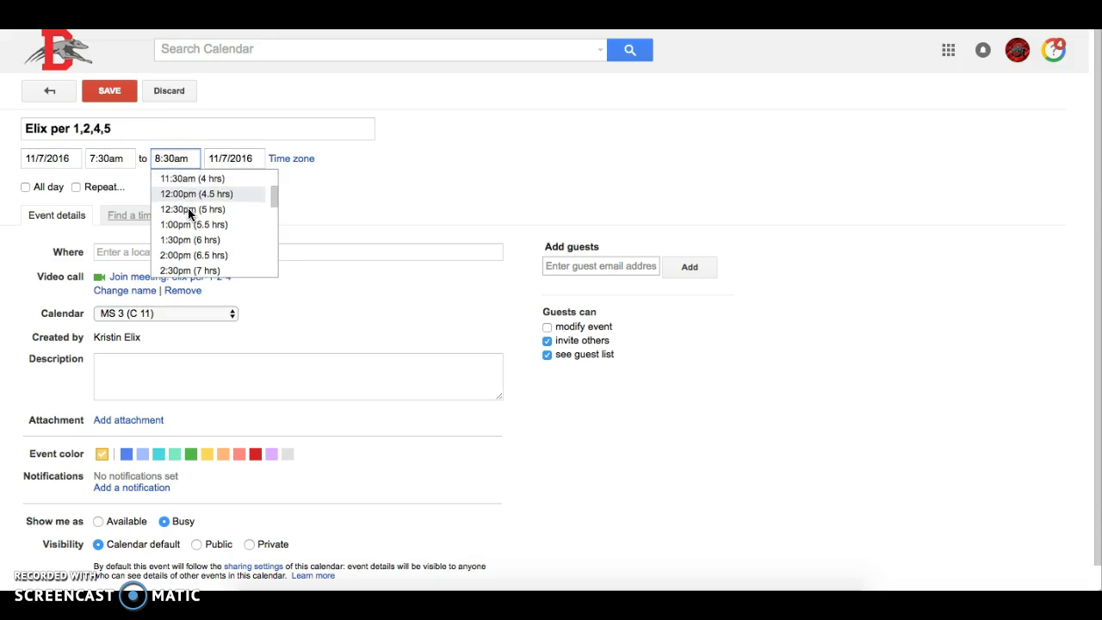
pyautogui.scroll(-1, 189, 213)
pyautogui.click(188, 250)
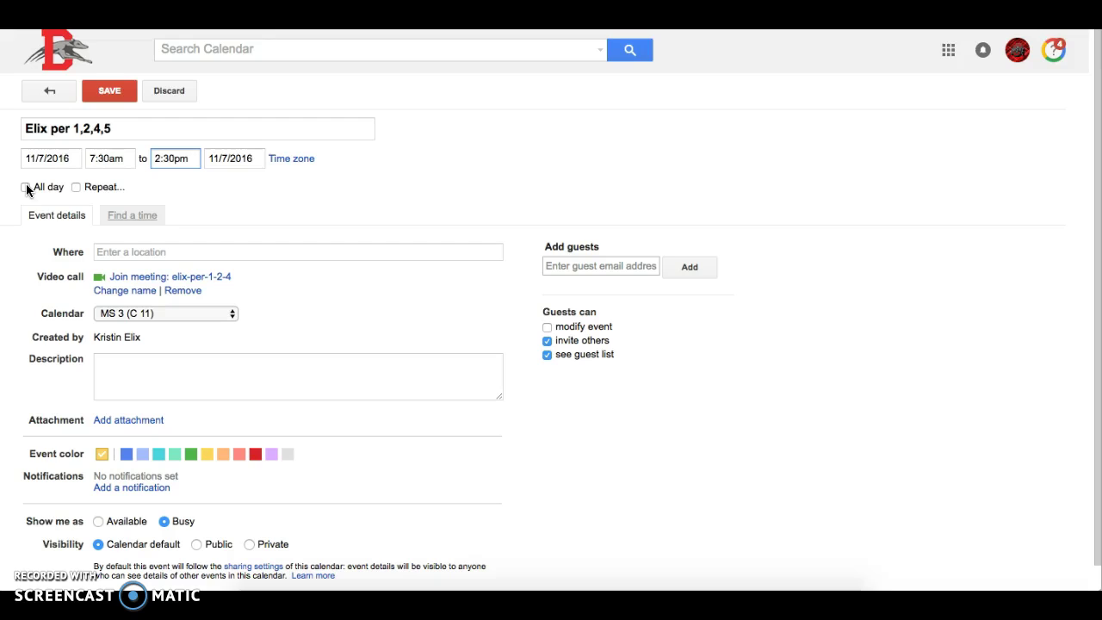
# Step: Examine the event's repeat options, including the available recurrence frequencies, and leave them without applying a repeat
pyautogui.click(74, 188)
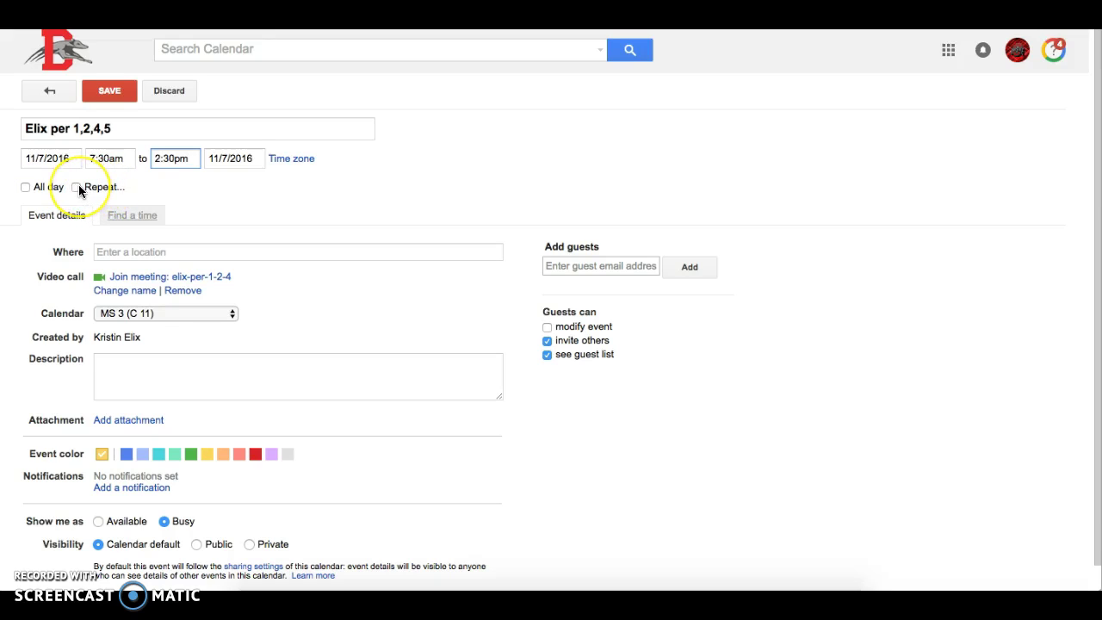
pyautogui.click(77, 187)
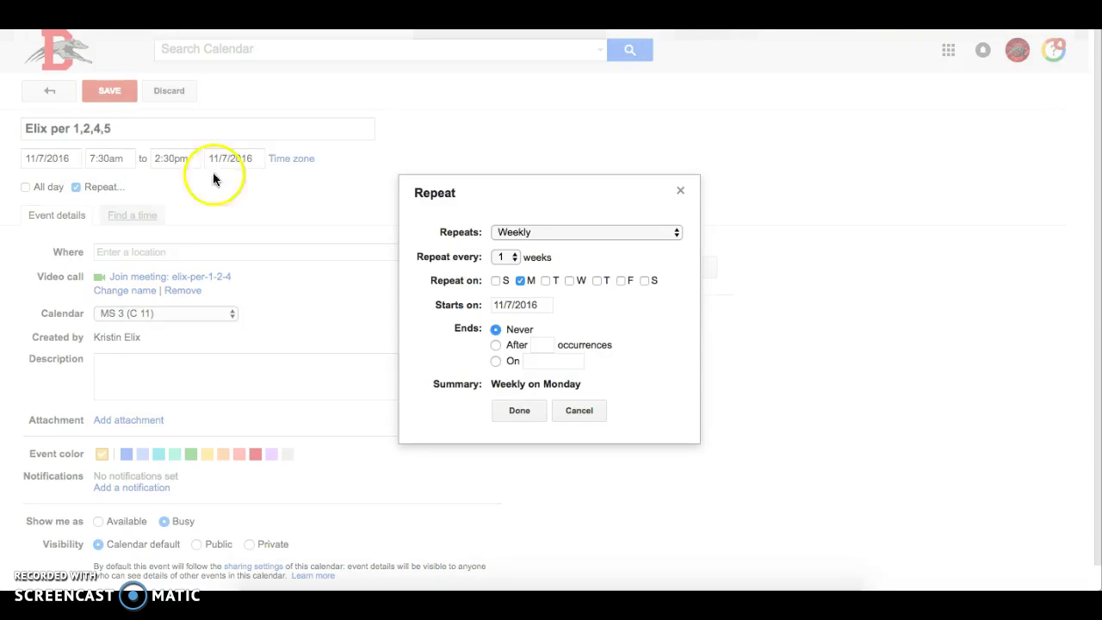
pyautogui.click(525, 229)
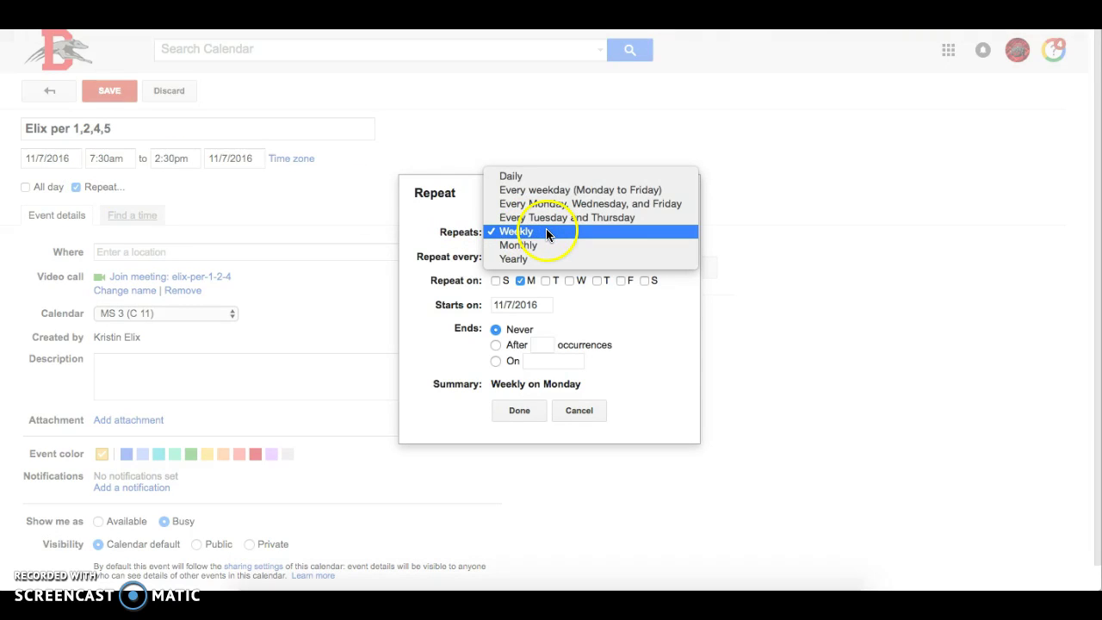
pyautogui.click(548, 231)
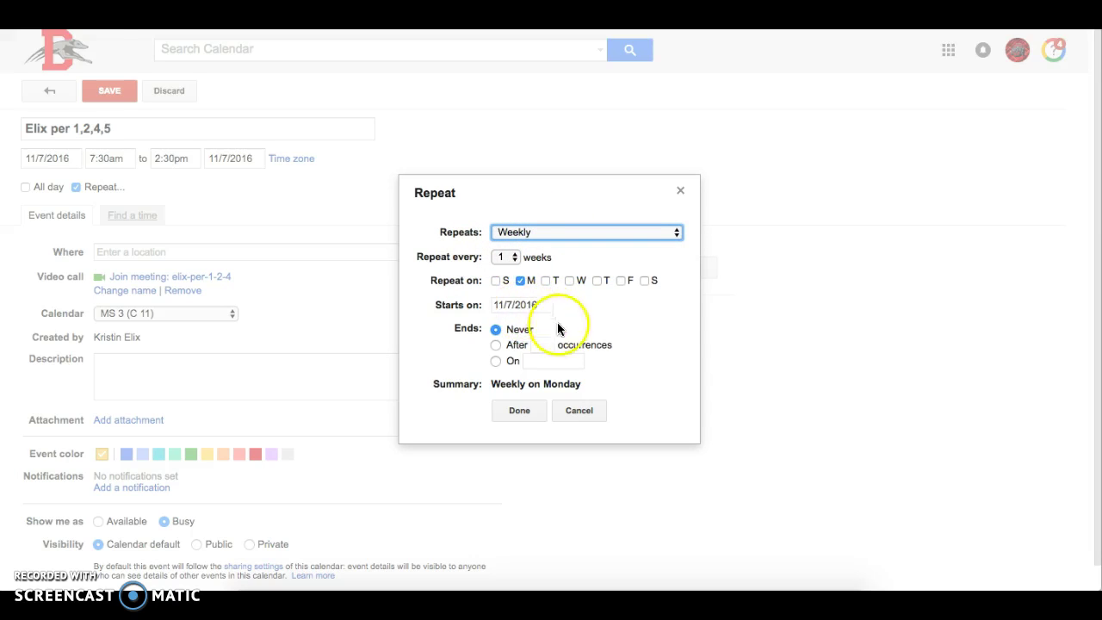
pyautogui.click(580, 411)
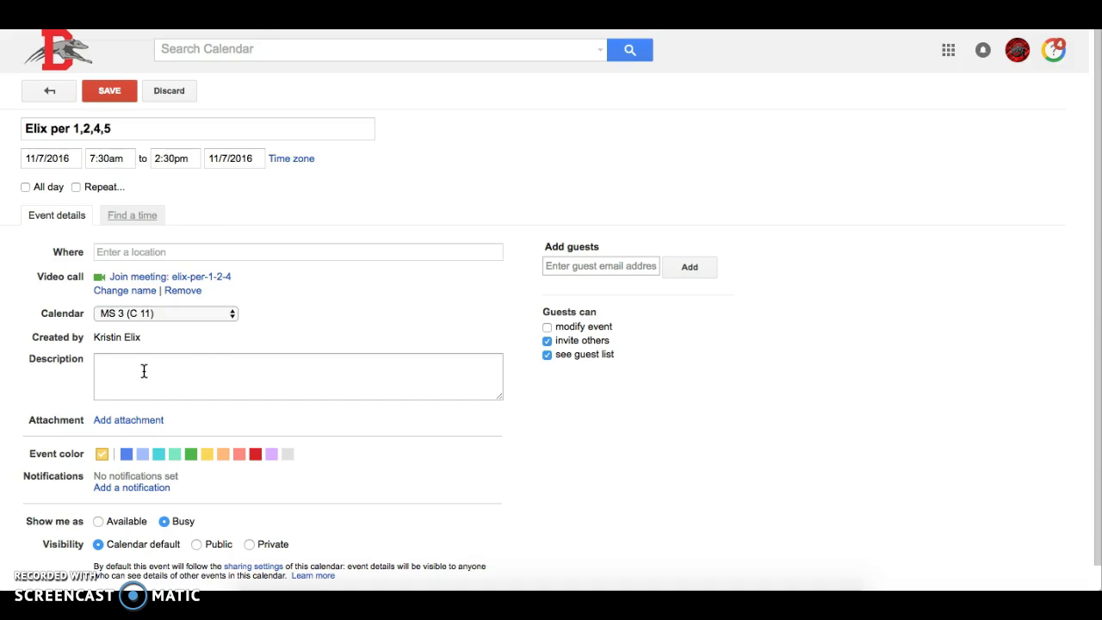
# Step: Try looking up a guest to invite from the contact suggestions, and clear the guest field
pyautogui.scroll(-1, 215, 423)
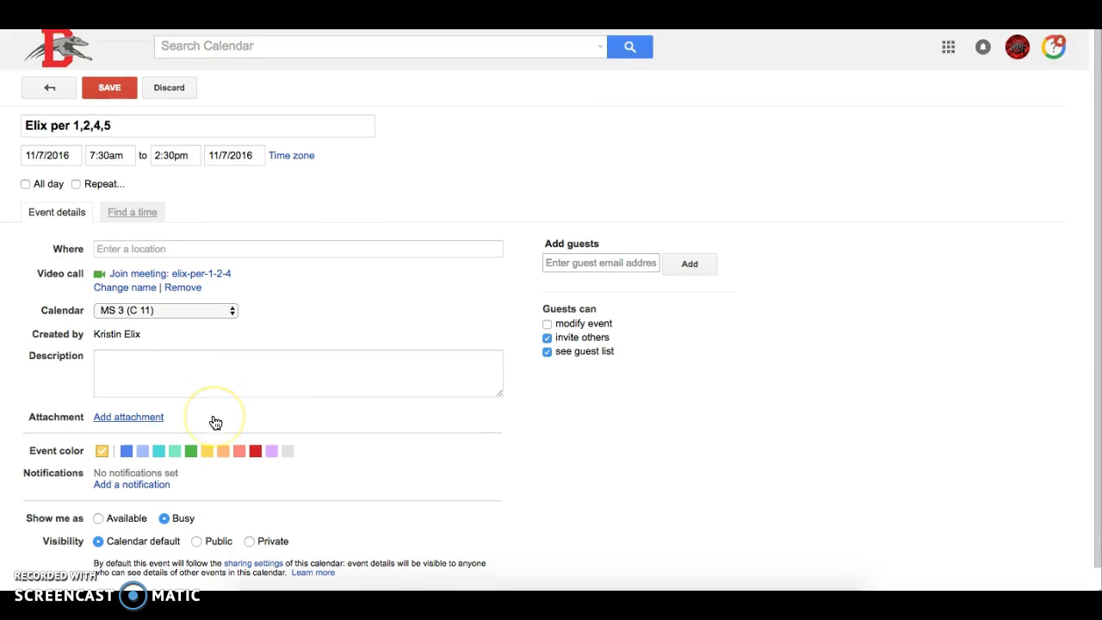
pyautogui.scroll(-1, 215, 422)
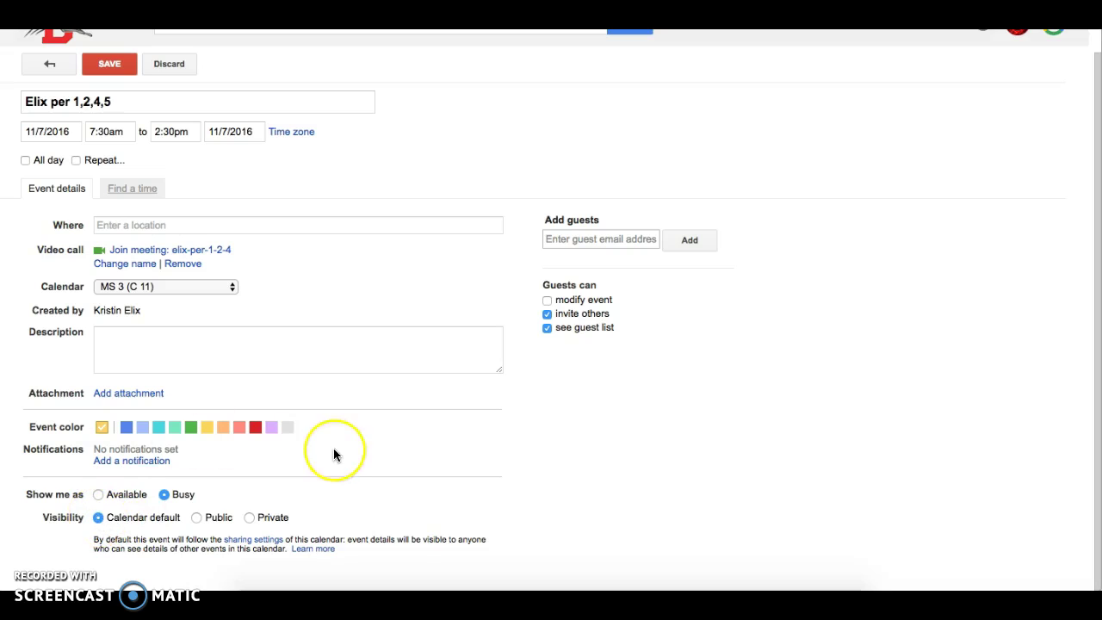
pyautogui.scroll(1, 334, 449)
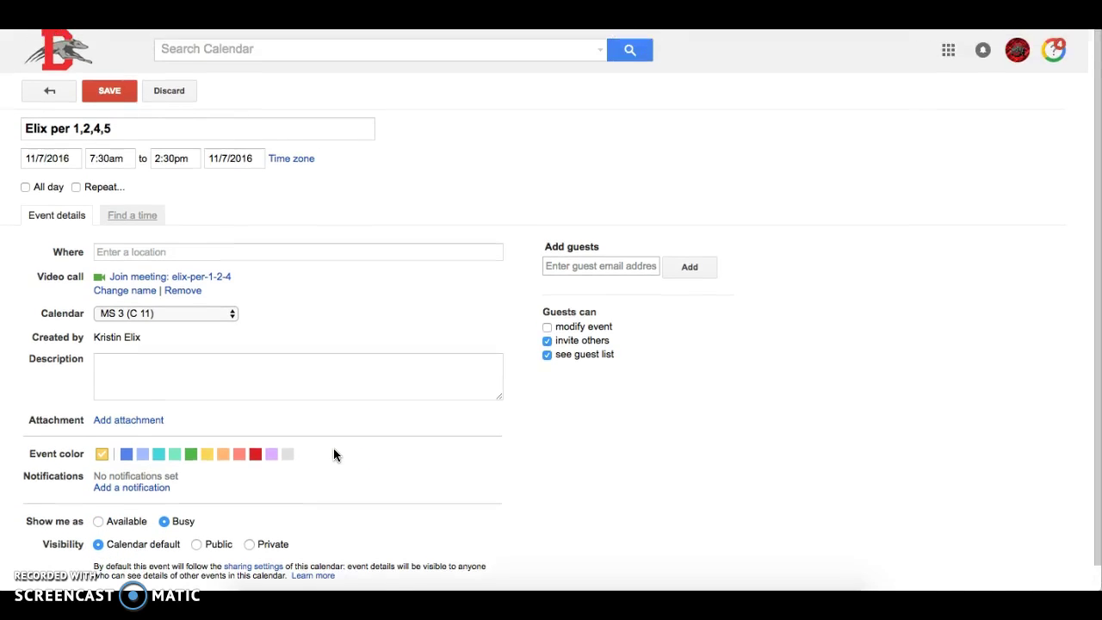
pyautogui.scroll(-1, 334, 449)
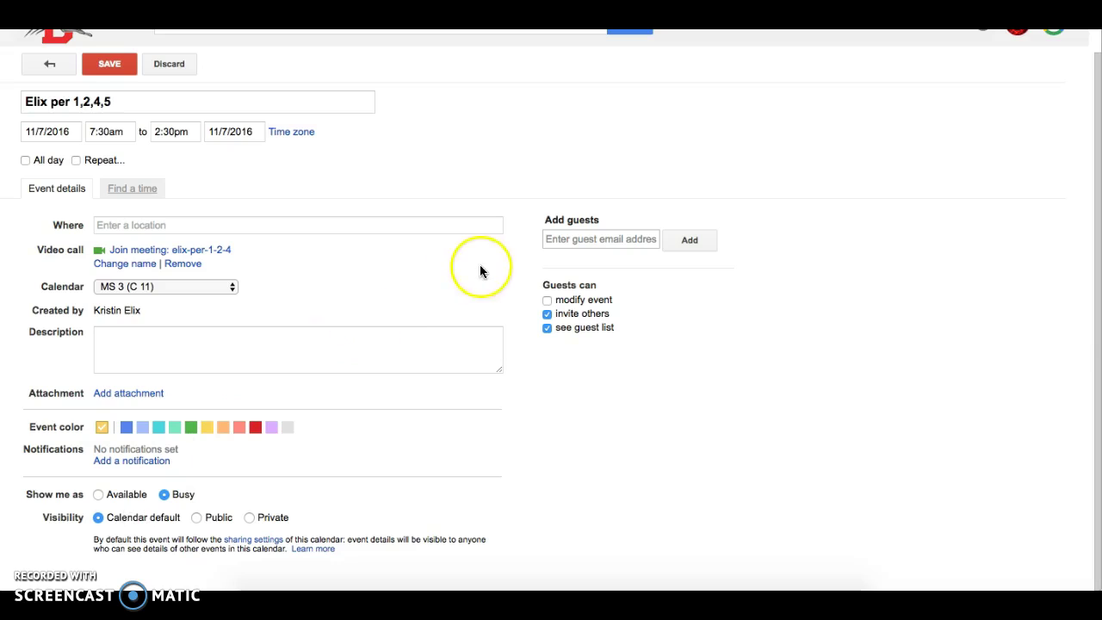
pyautogui.click(575, 239)
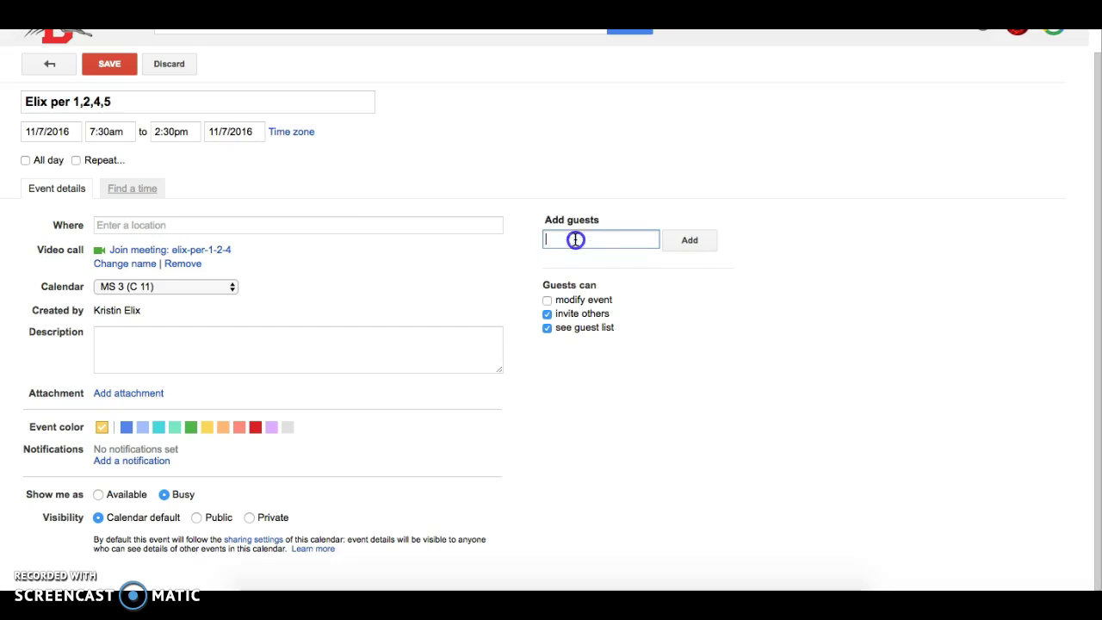
pyautogui.write('Te')
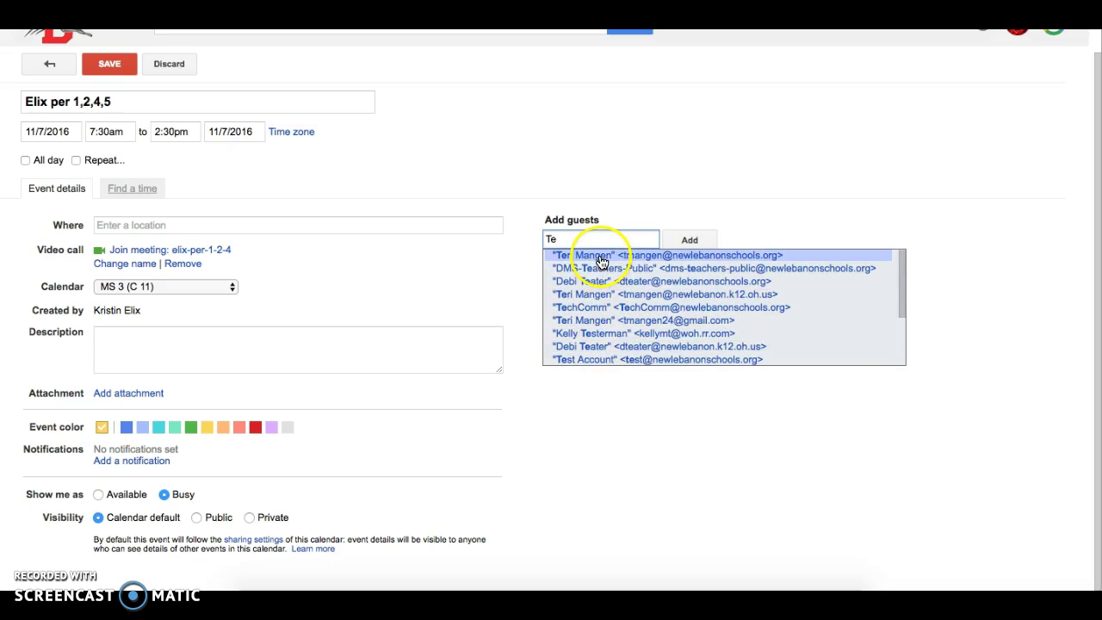
pyautogui.press('BackSpace')
pyautogui.press('BackSpace')
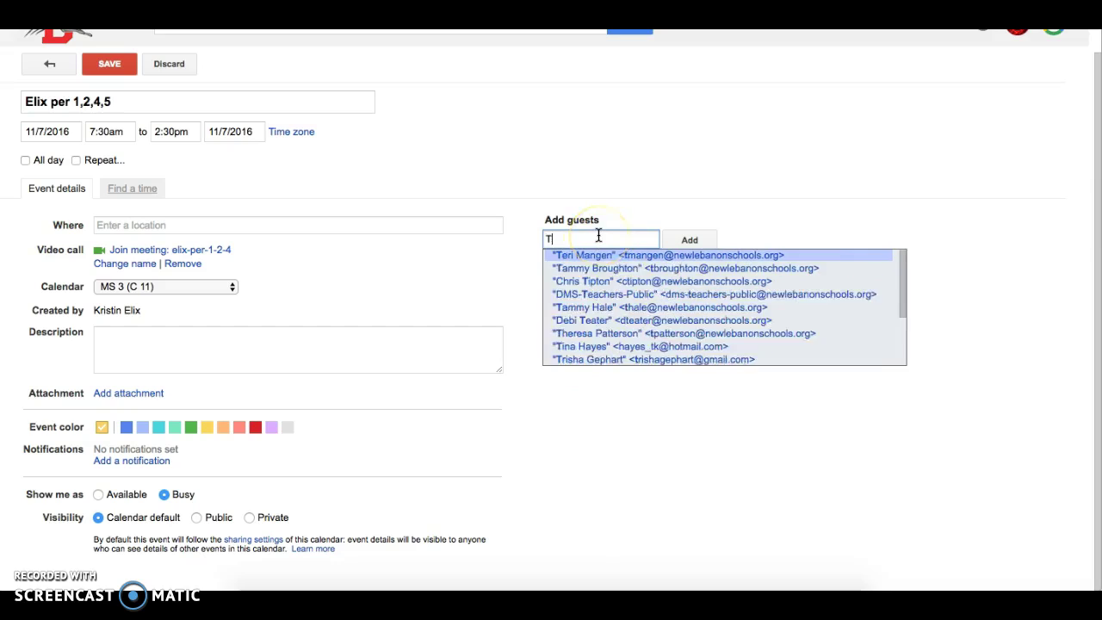
pyautogui.click(646, 225)
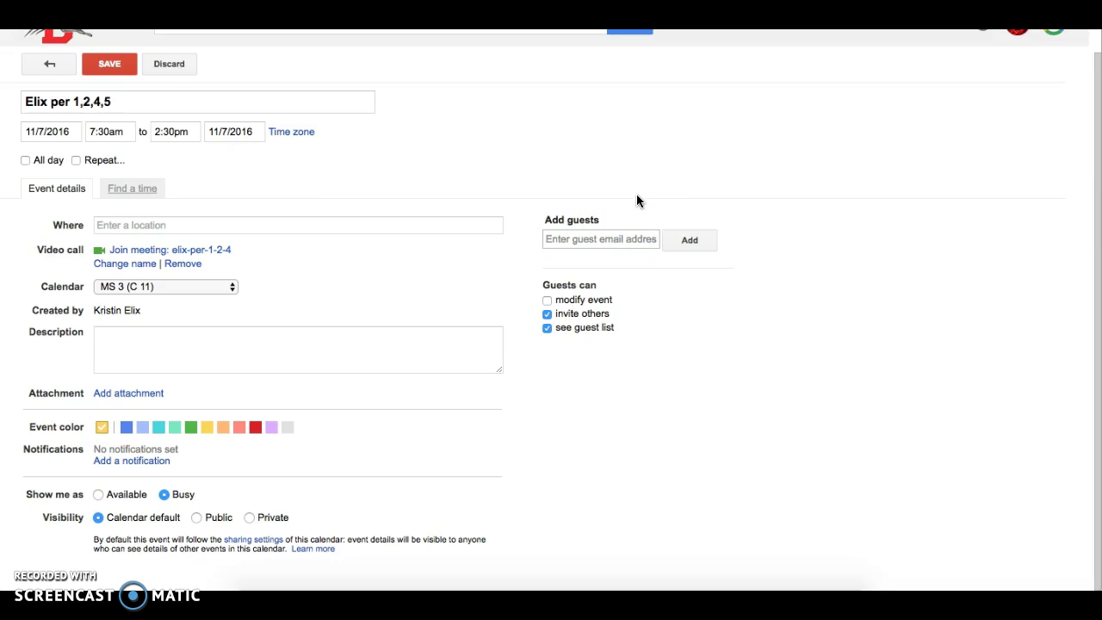
# Step: Save the MS 3 (C 11) event, check it in the week view, and return to the month view
pyautogui.scroll(1, 636, 199)
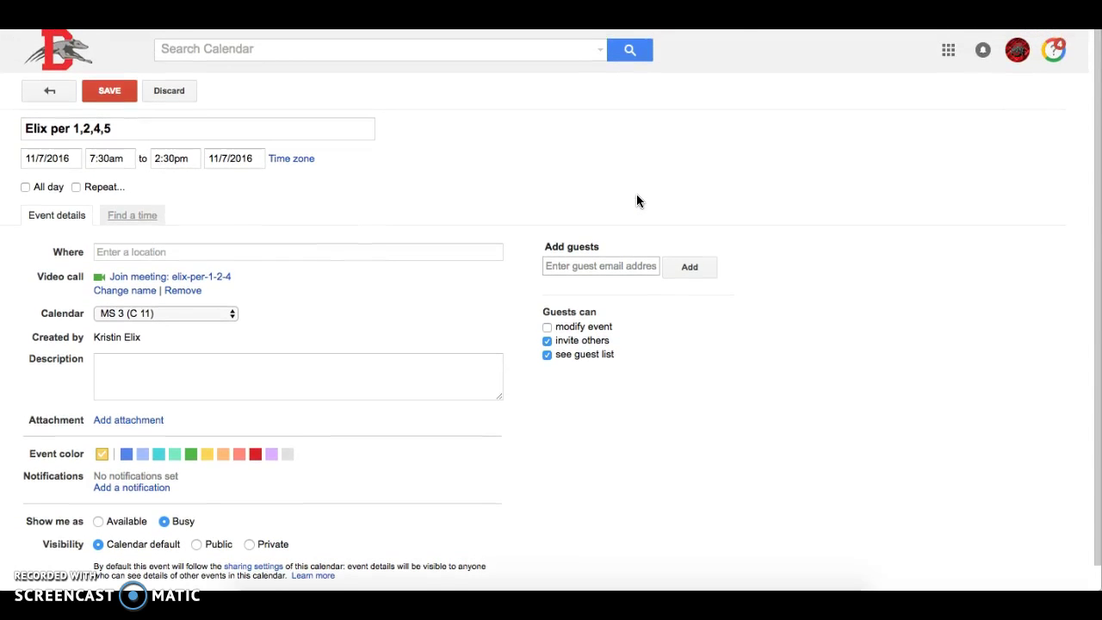
pyautogui.click(637, 196)
pyautogui.scroll(-1, 236, 245)
pyautogui.scroll(1, 236, 252)
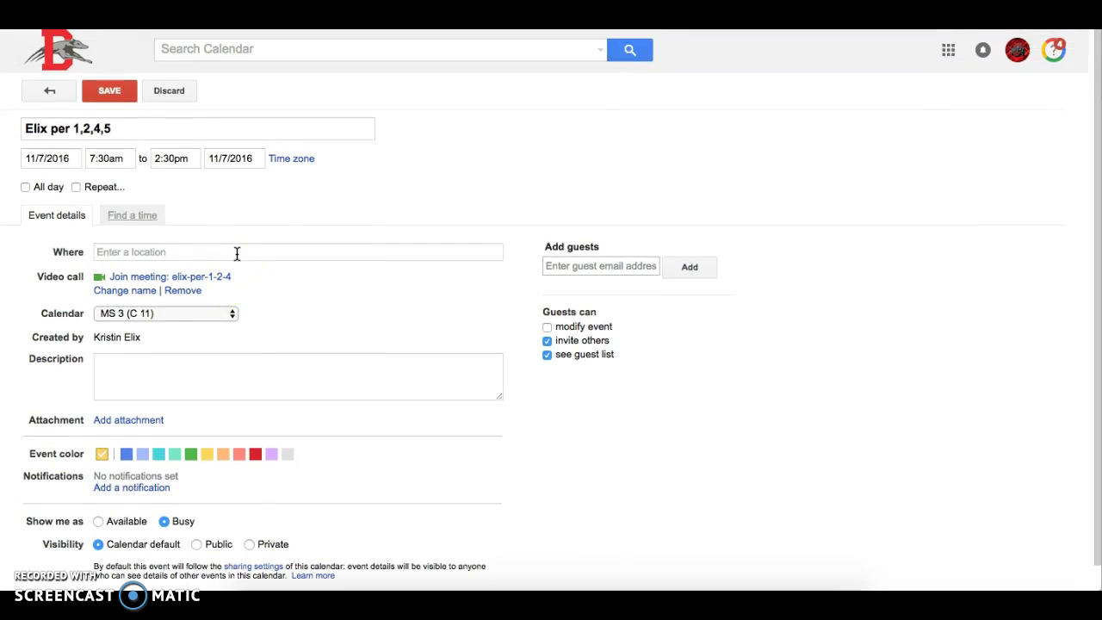
pyautogui.click(114, 91)
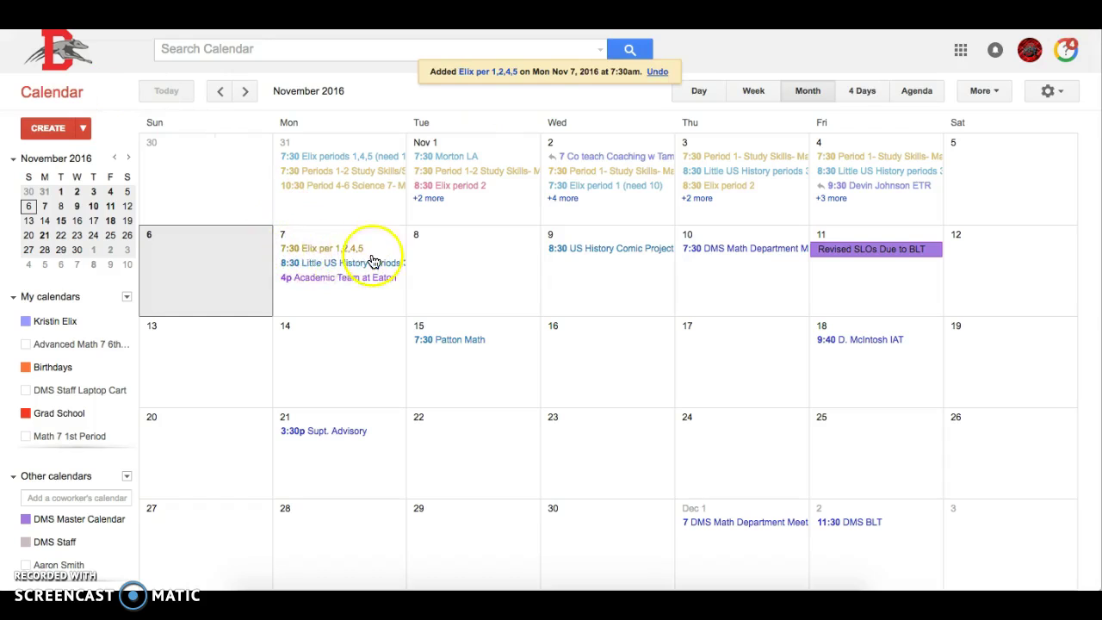
pyautogui.click(754, 95)
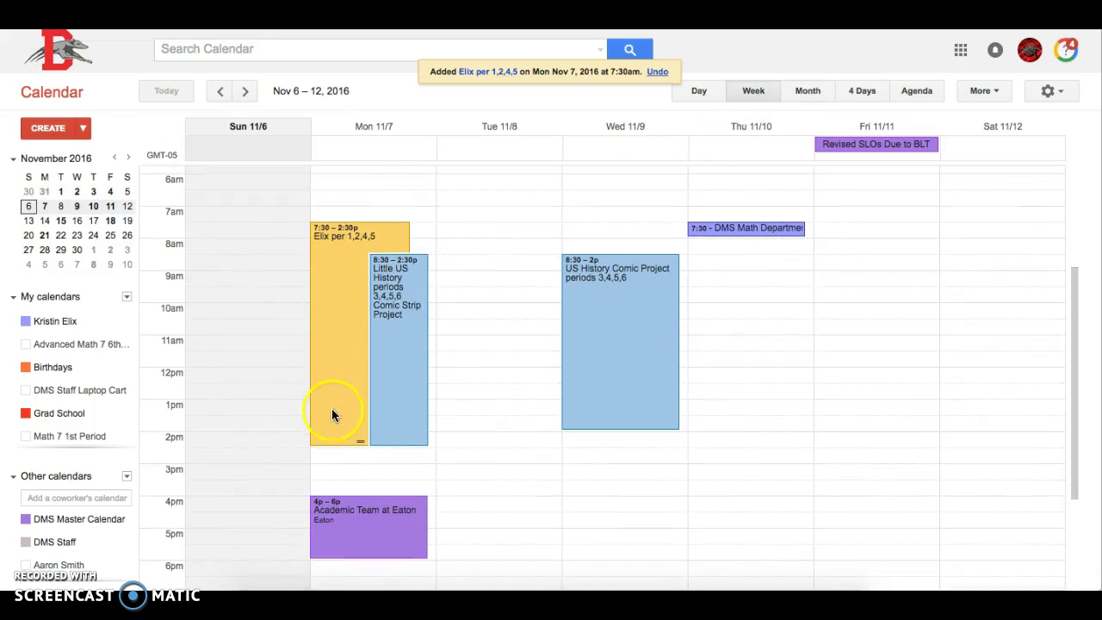
pyautogui.click(803, 96)
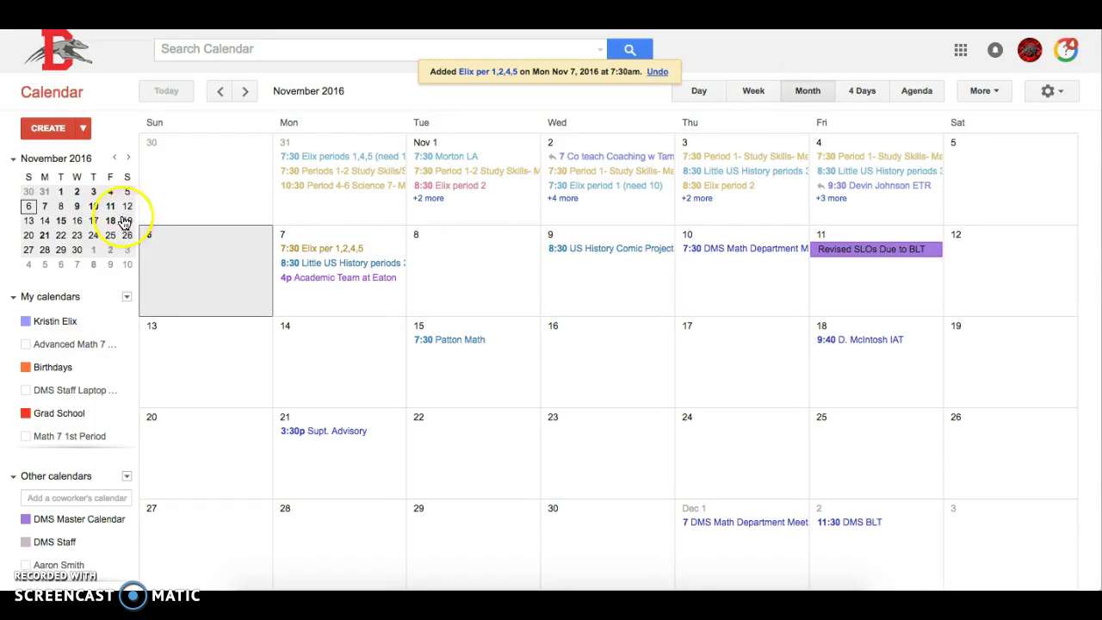
# Step: Start a new event to view the calendars it can be assigned to, and leave it without saving
pyautogui.click(60, 129)
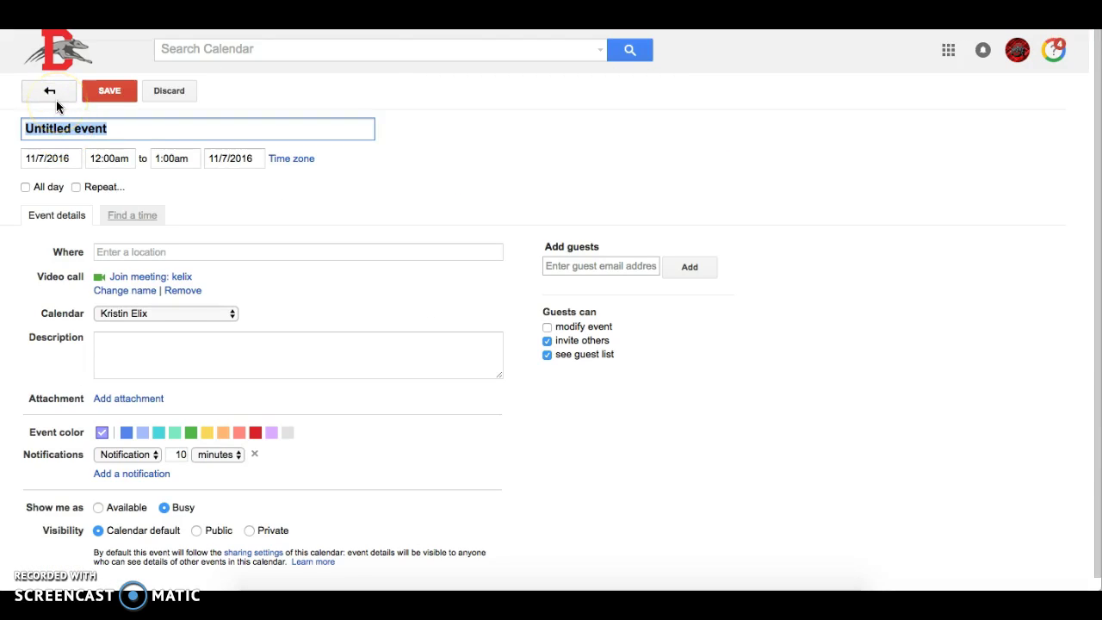
pyautogui.click(172, 313)
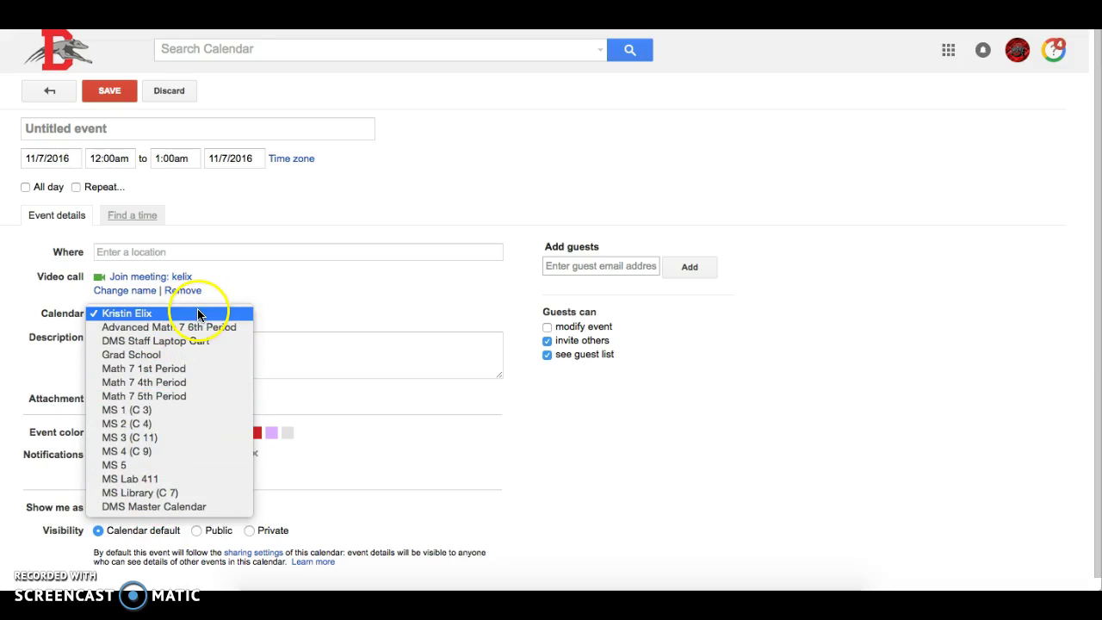
pyautogui.click(239, 293)
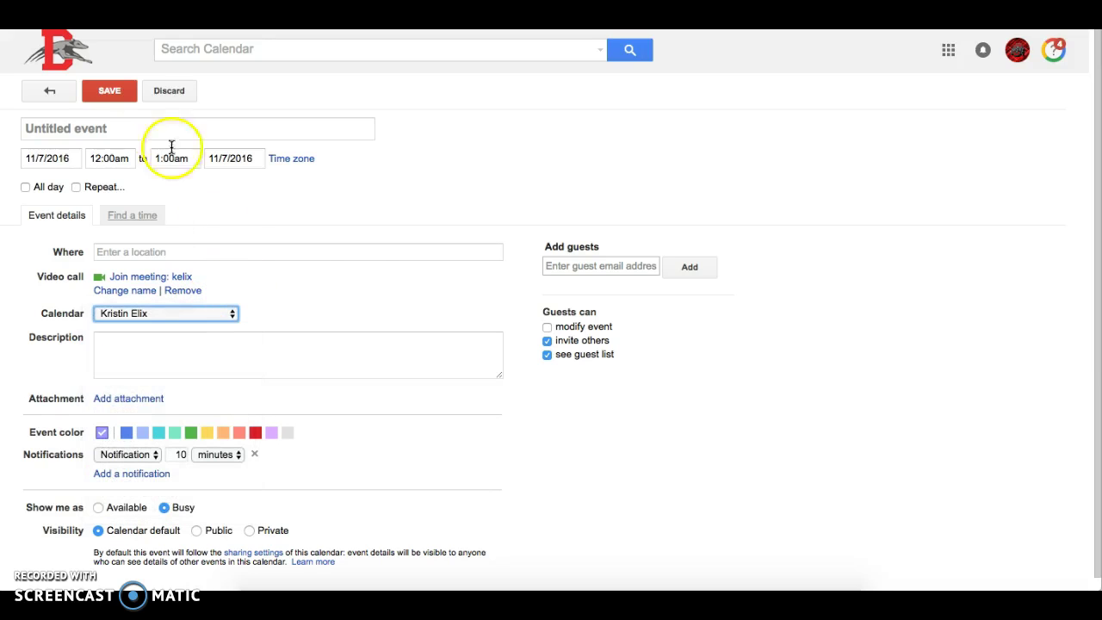
pyautogui.click(51, 90)
pyautogui.scroll(-1, 52, 405)
pyautogui.scroll(1, 117, 377)
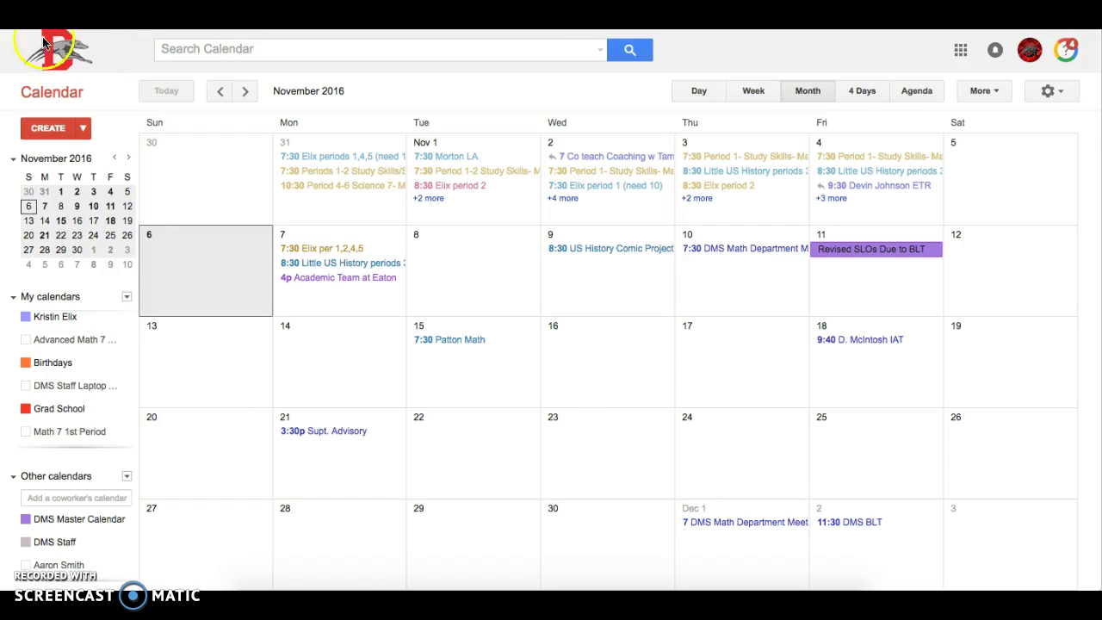
# Step: Start a new calendar and turn on sharing with everyone in the New Lebanon Local Schools organization, keeping See all event details
pyautogui.click(127, 299)
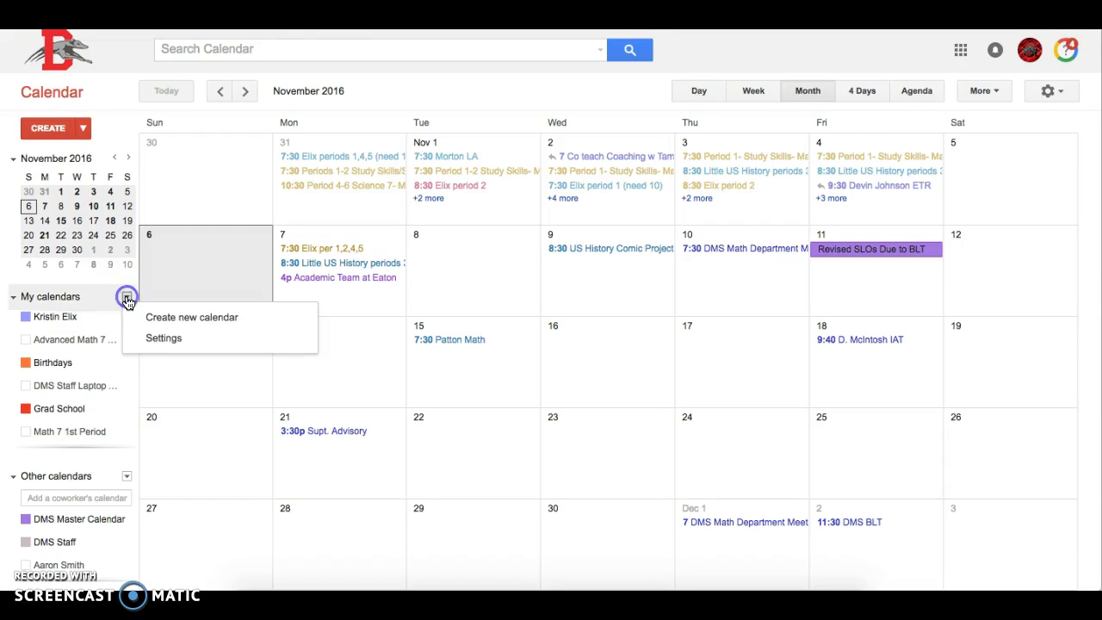
pyautogui.click(148, 319)
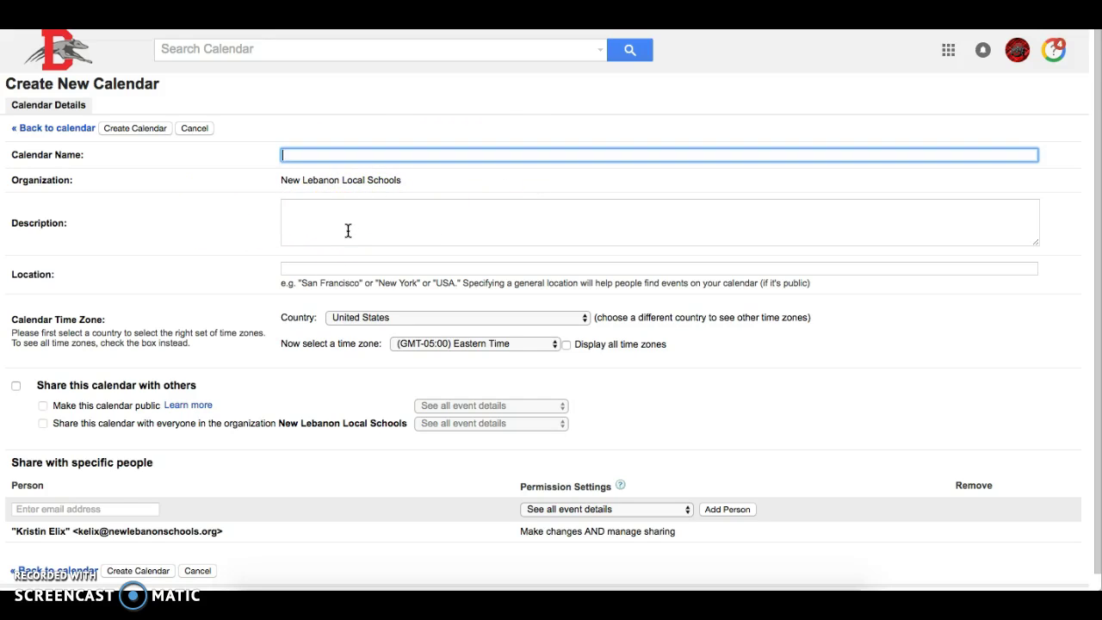
pyautogui.click(16, 387)
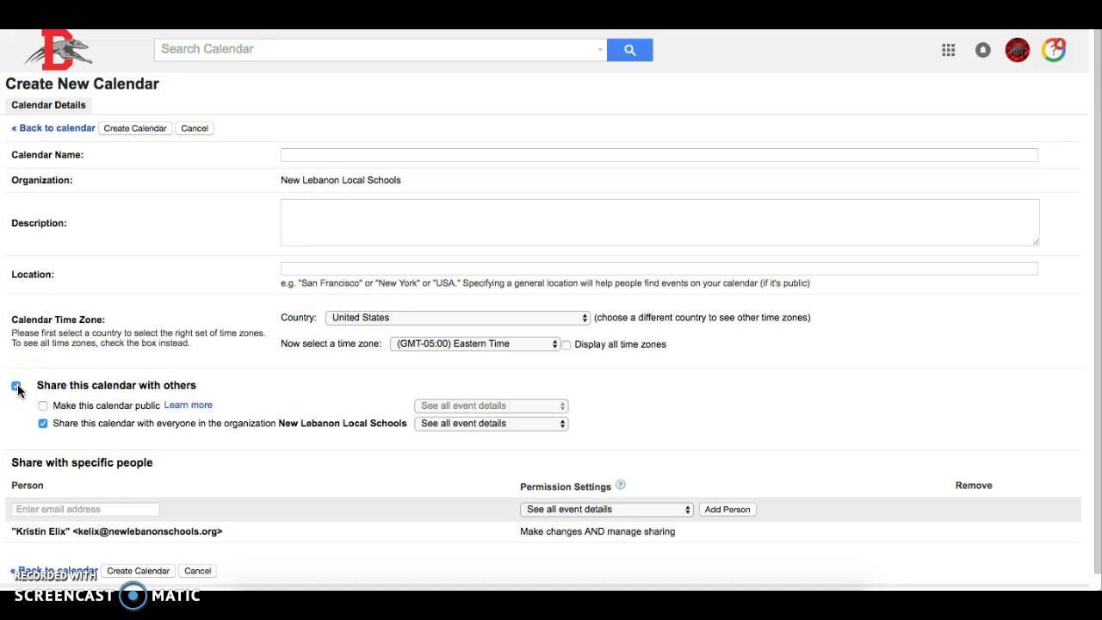
pyautogui.click(449, 425)
pyautogui.click(387, 422)
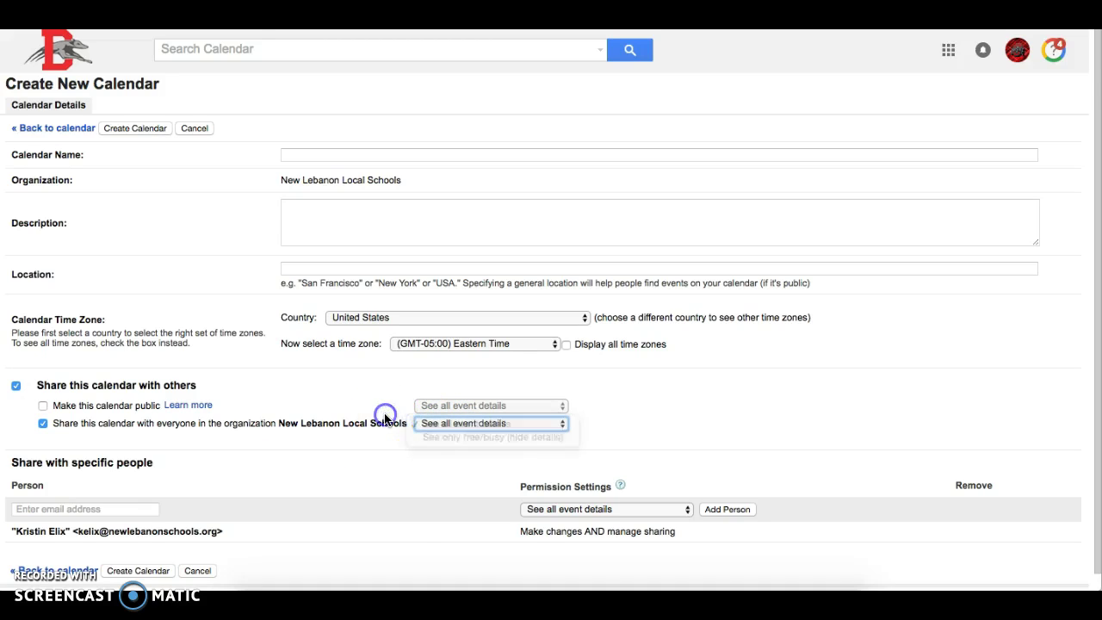
pyautogui.click(214, 459)
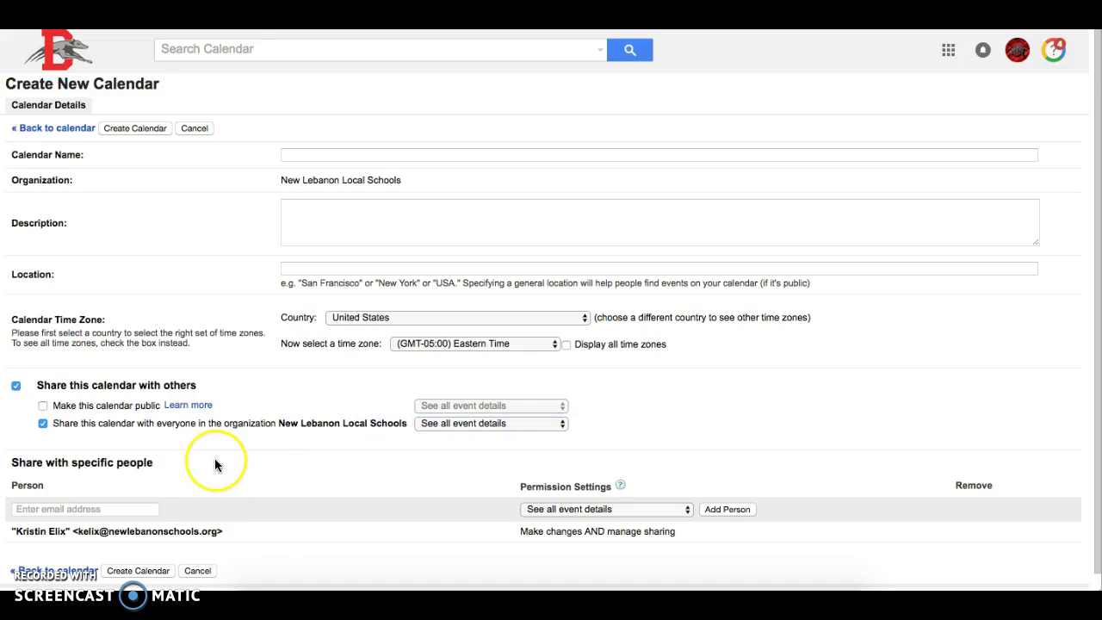
# Step: Examine the permission levels available for sharing the new calendar with specific people, without adding anyone
pyautogui.click(140, 508)
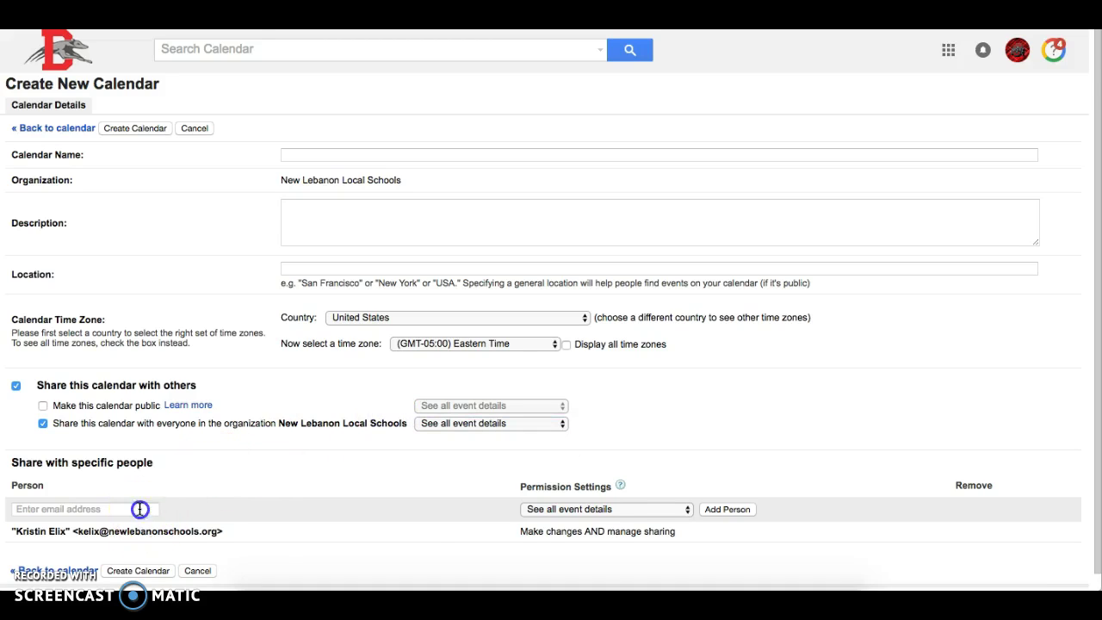
pyautogui.click(598, 509)
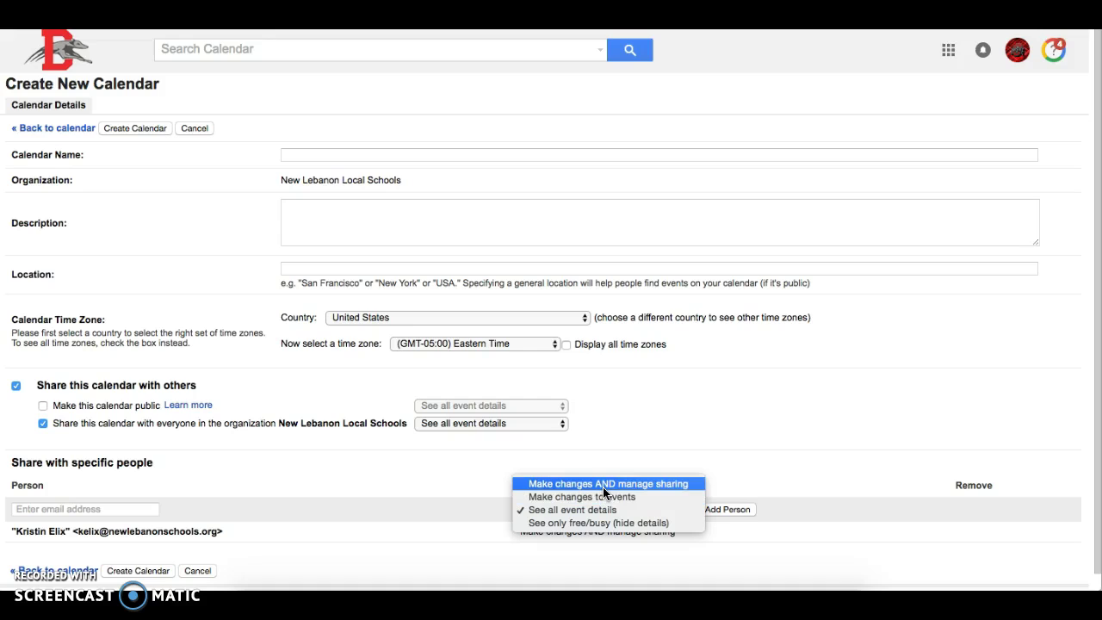
pyautogui.click(597, 473)
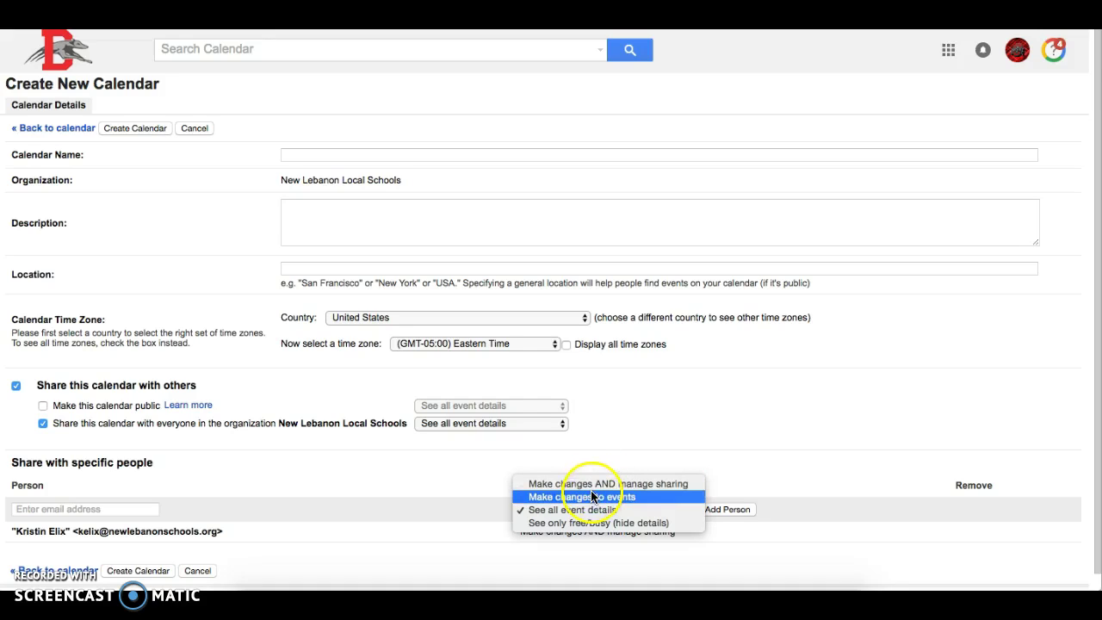
pyautogui.click(640, 497)
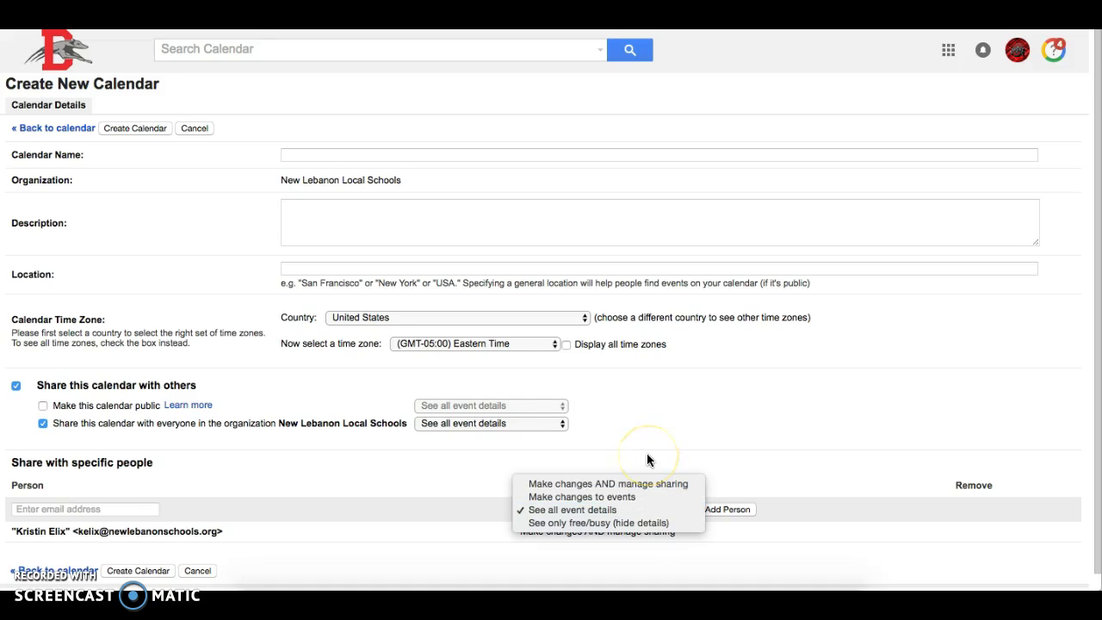
pyautogui.click(264, 508)
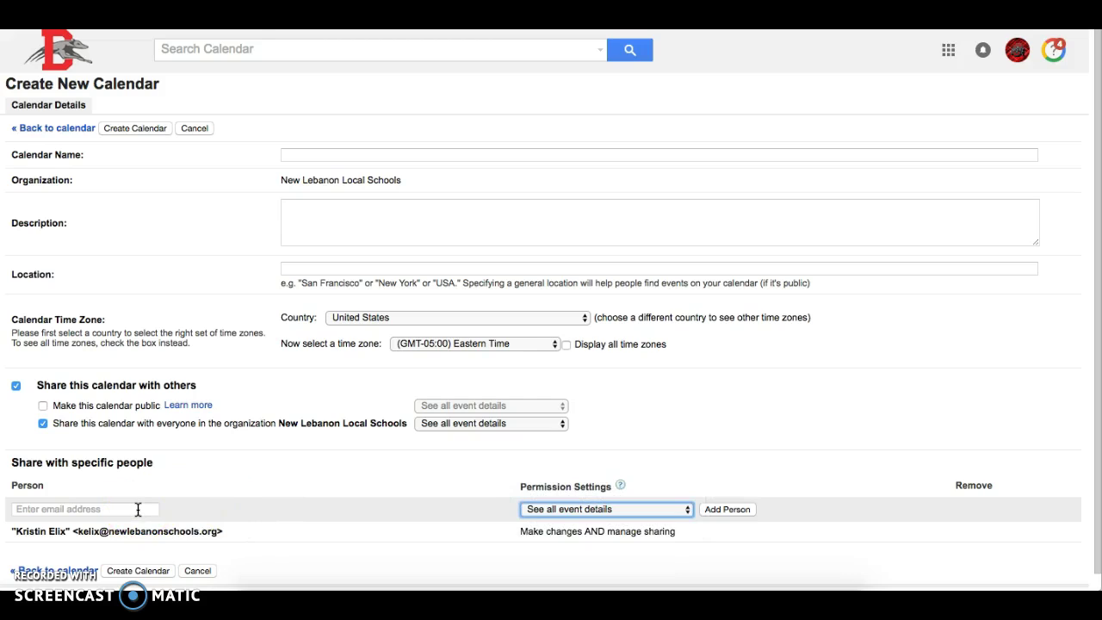
pyautogui.click(291, 496)
pyautogui.click(581, 509)
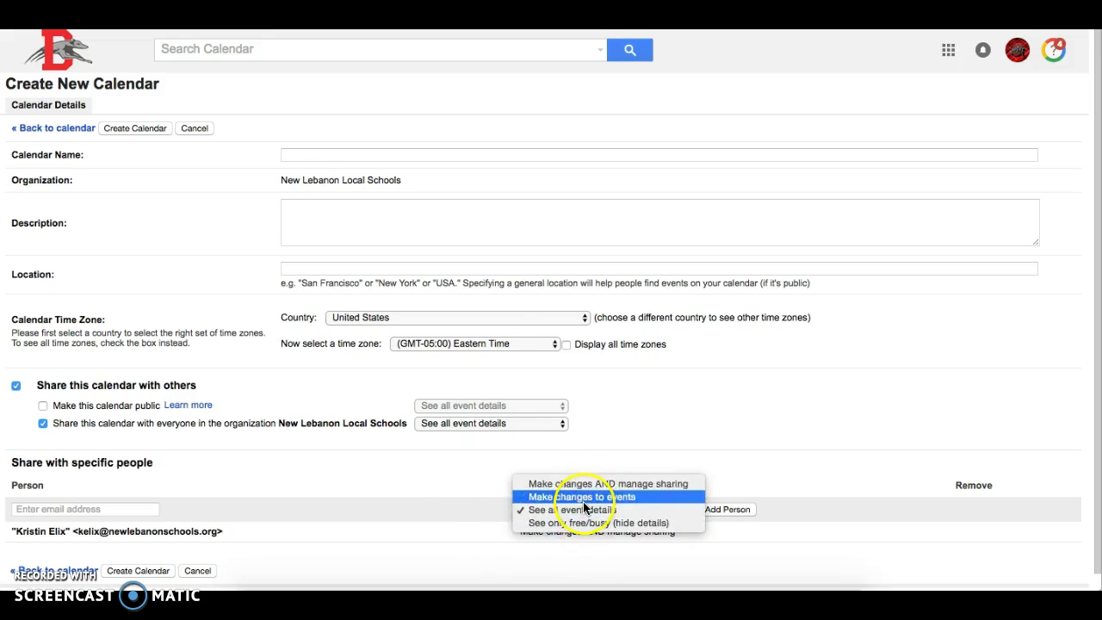
pyautogui.click(590, 462)
pyautogui.click(728, 508)
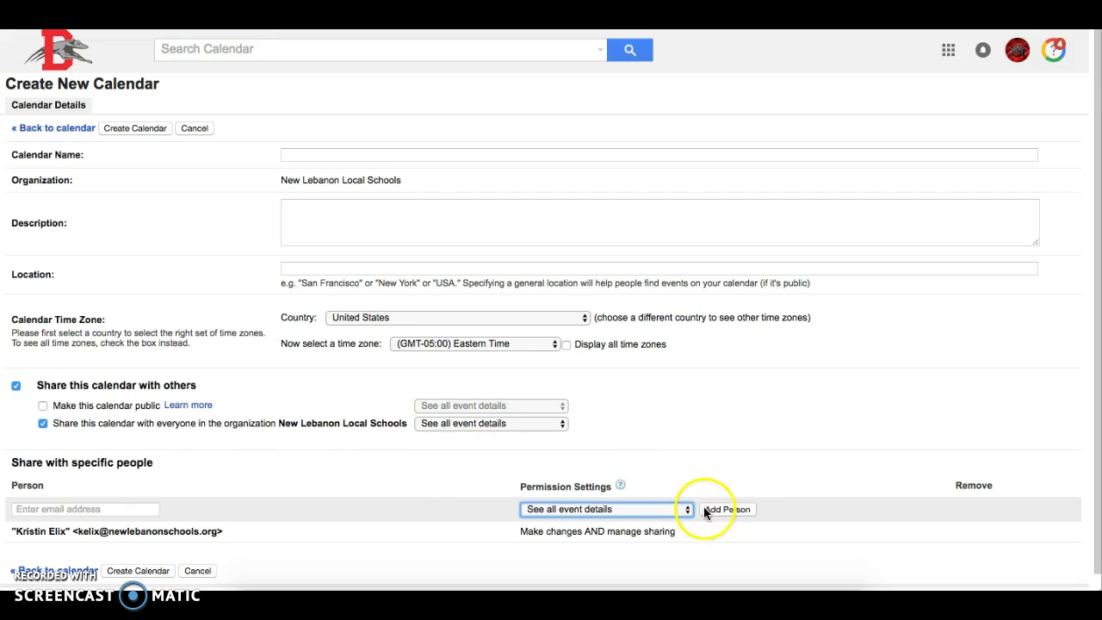
# Step: Set the new calendar to public, and discard it to return to the month view
pyautogui.click(42, 408)
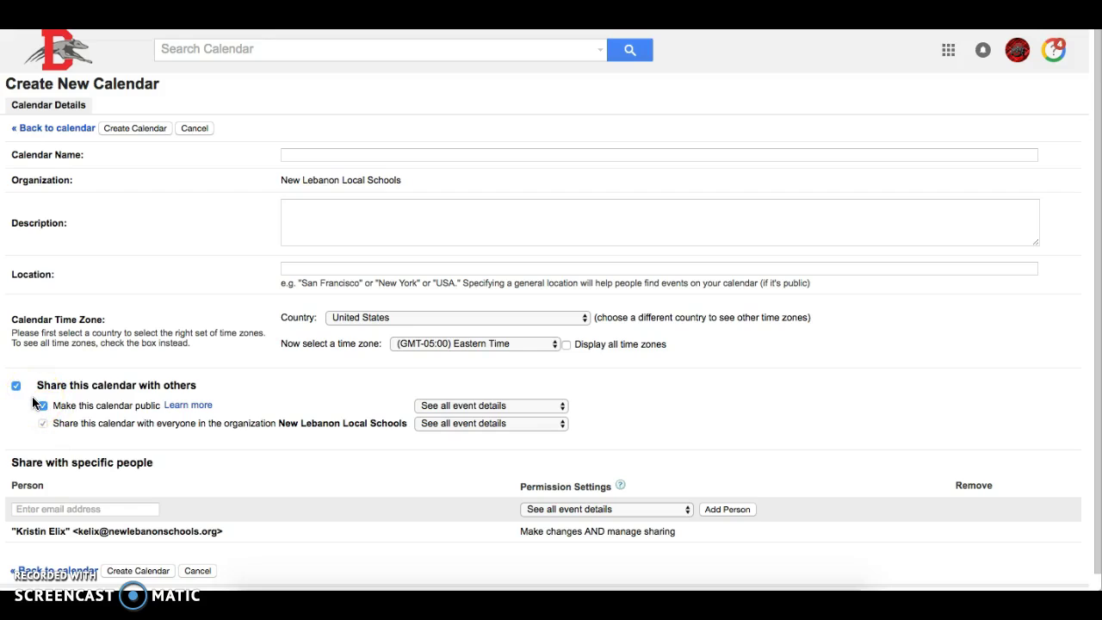
pyautogui.click(65, 131)
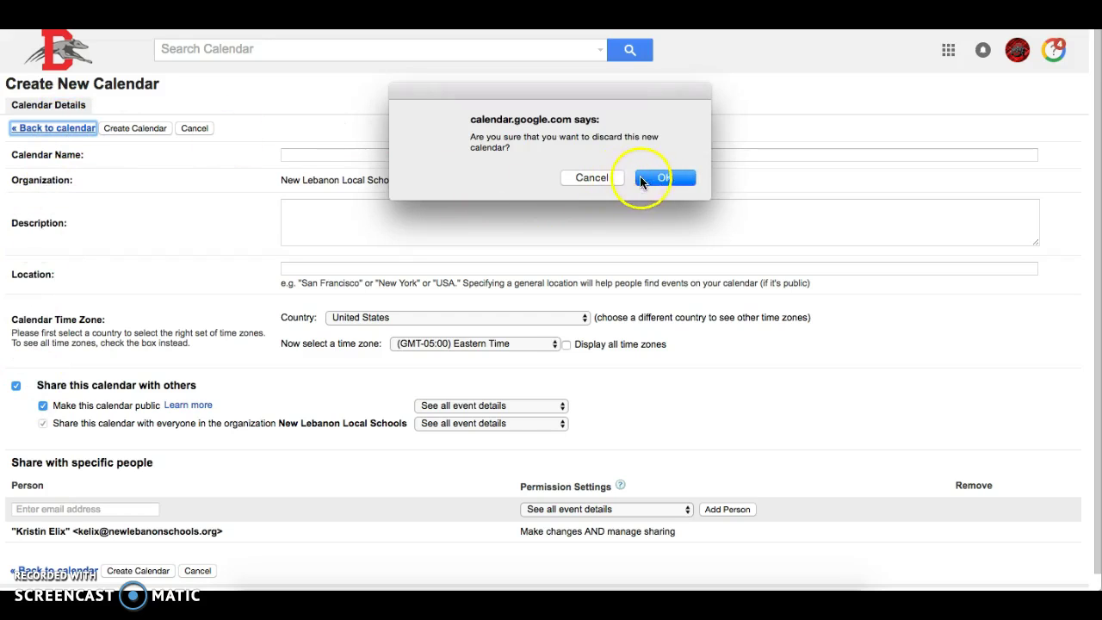
pyautogui.click(664, 178)
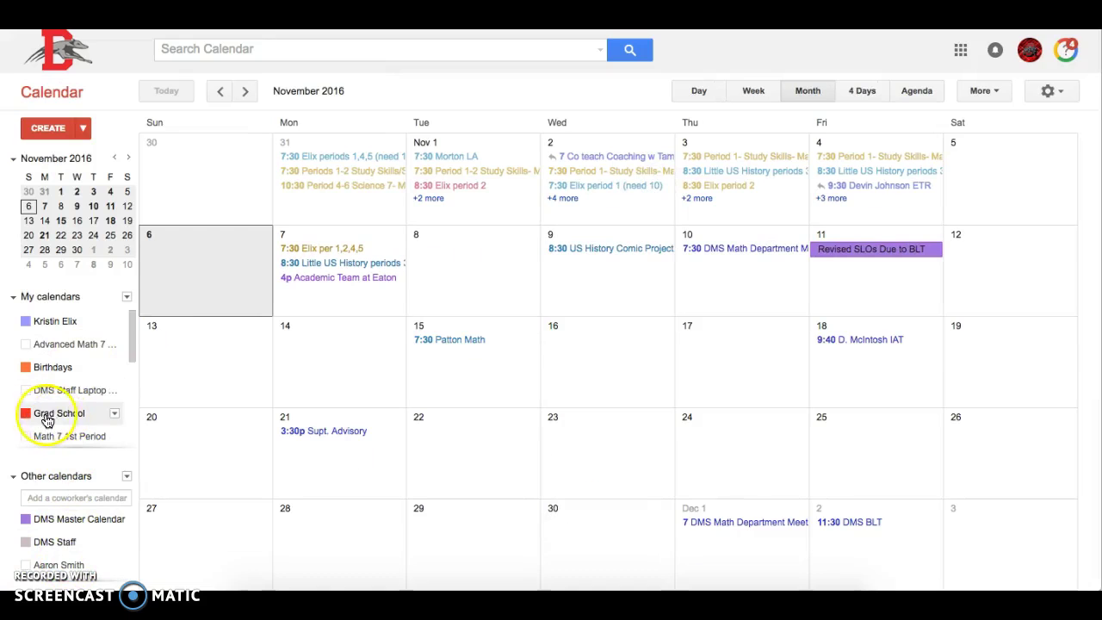
# Step: Show the AEP 873: Google calendar from the other calendars in the month view
pyautogui.scroll(-4, 61, 554)
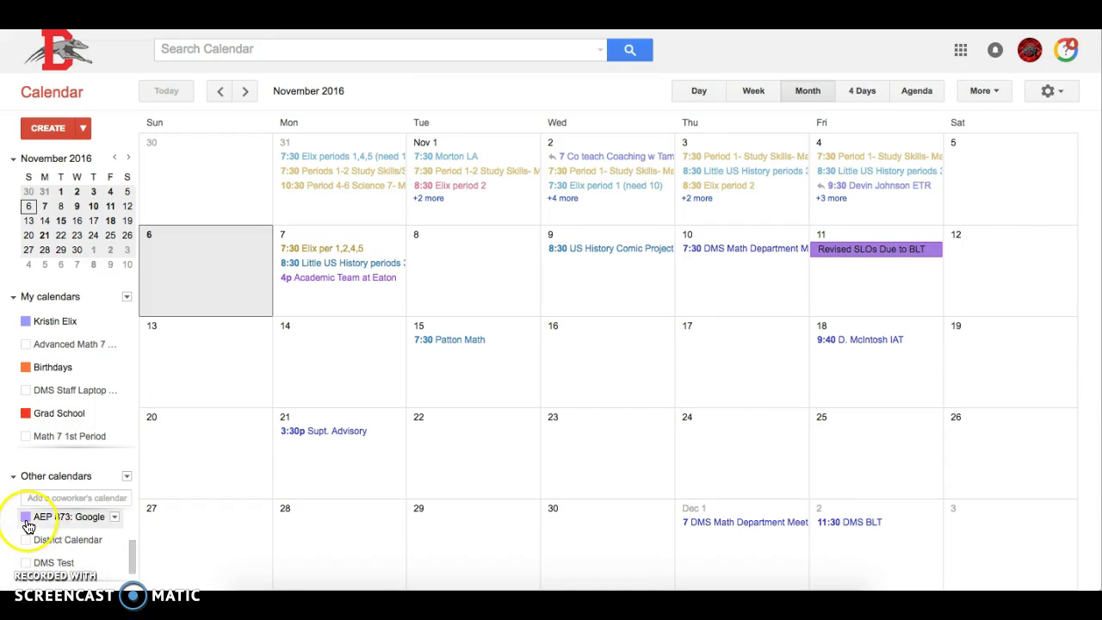
pyautogui.click(27, 519)
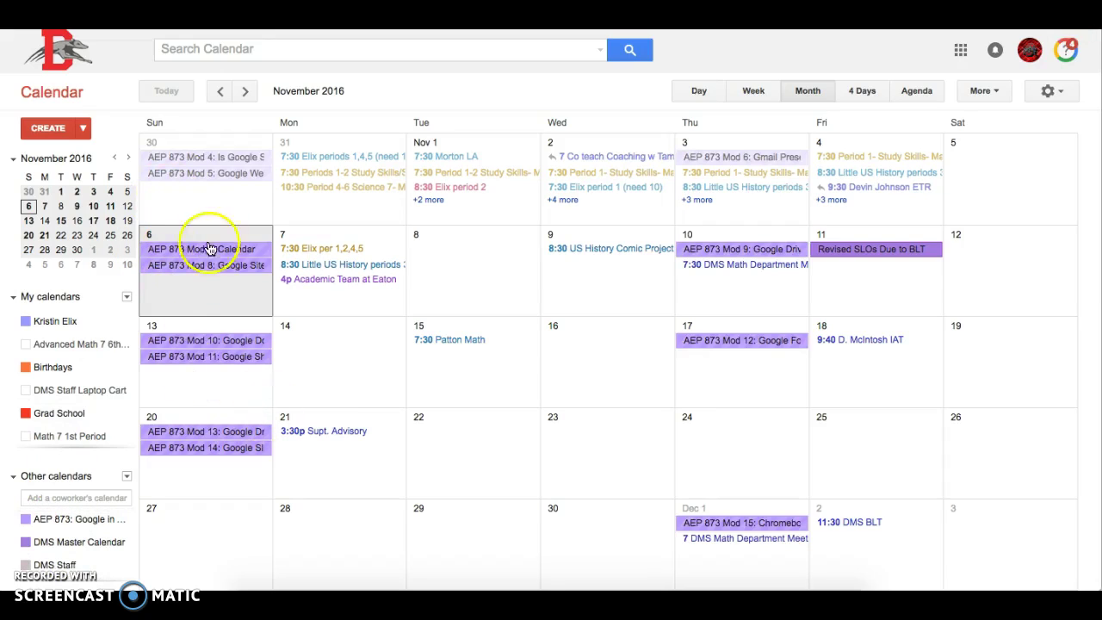